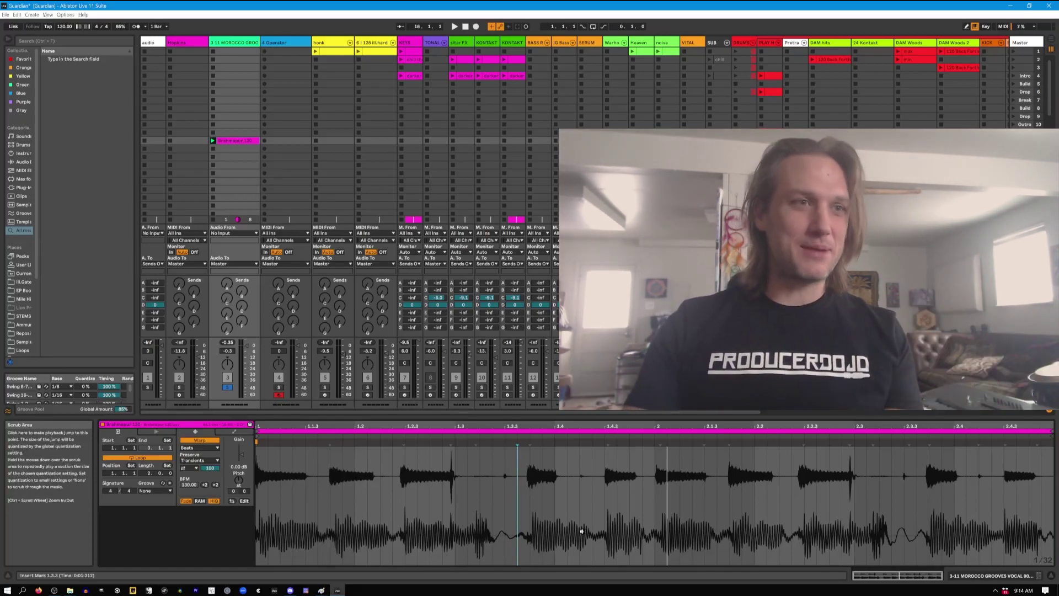
Set the Utility's stereo width to 0% on the Morocco Grooves track and play the clip in mono
{"action": "key", "text": "space"}
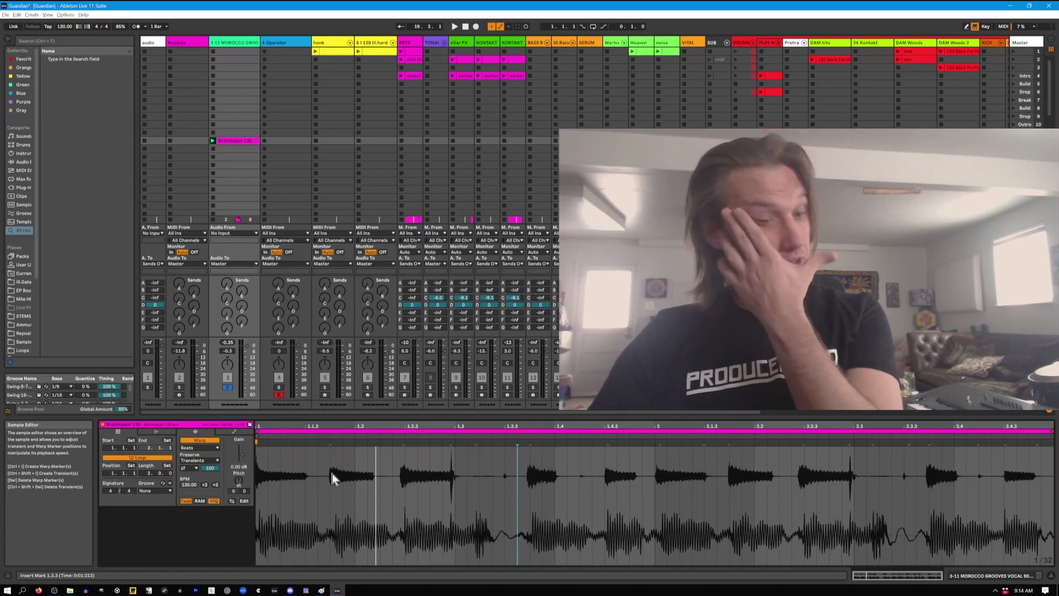
{"action": "key", "text": "shift+Tab"}
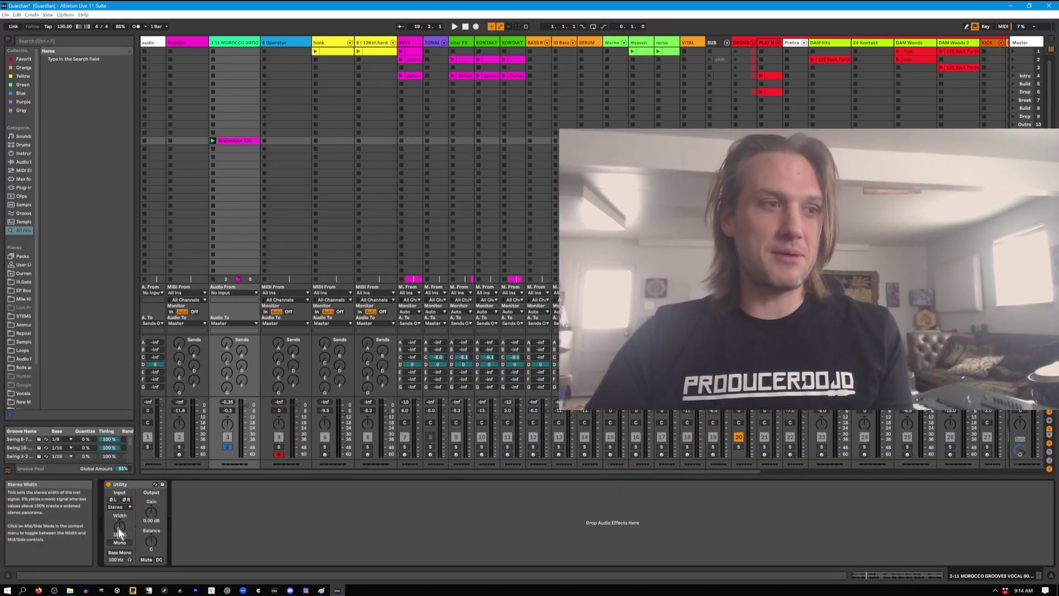
{"action": "left_click_drag", "start_coordinate": [118, 527], "coordinate": [118, 574]}
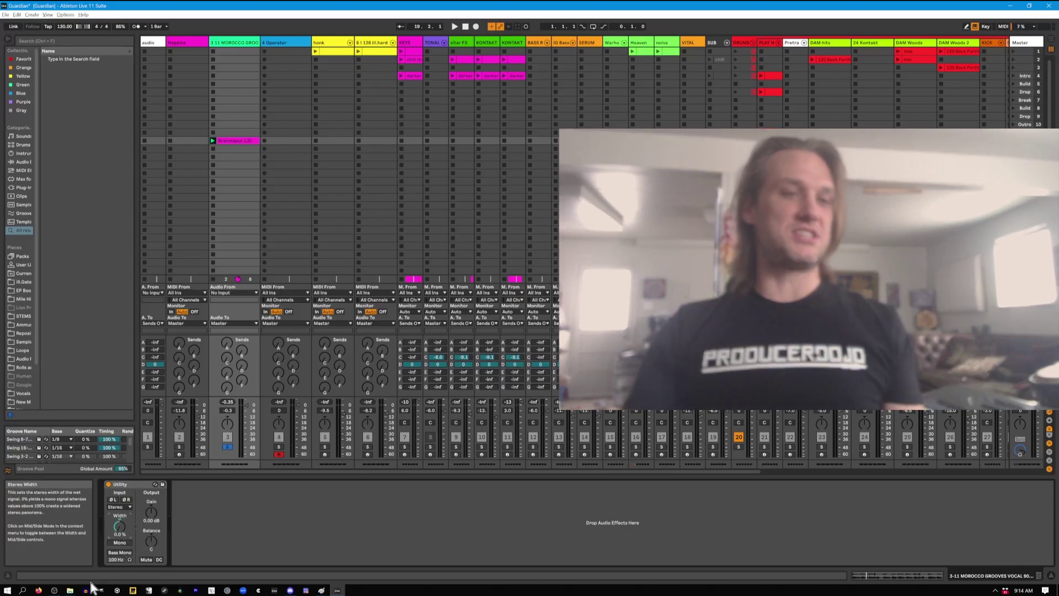
{"action": "key", "text": "space"}
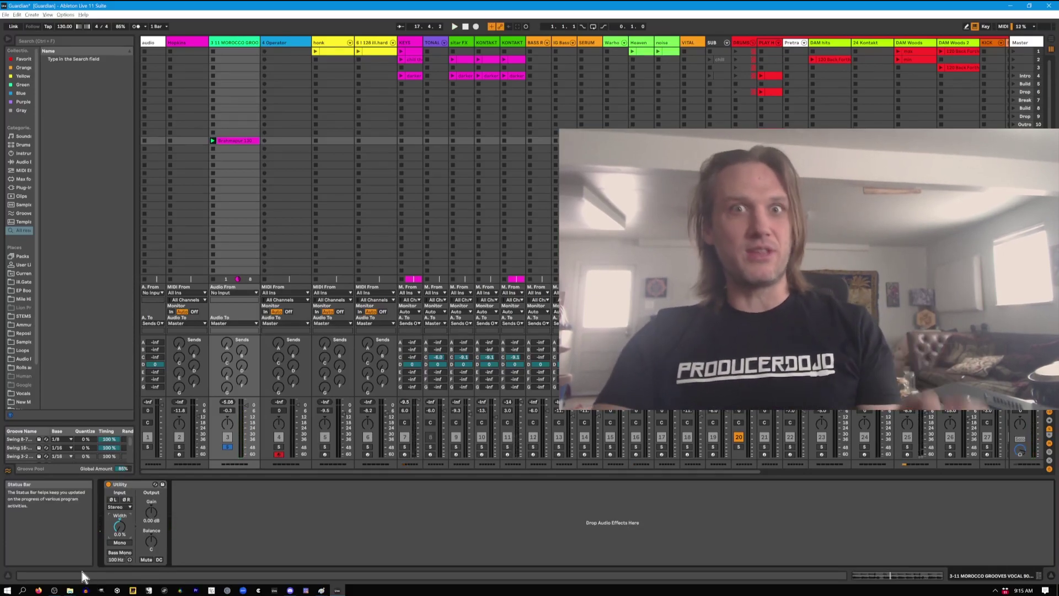
Add the Align Delay audio effect after the Utility on the Morocco Grooves track
{"action": "left_click", "coordinate": [7, 590]}
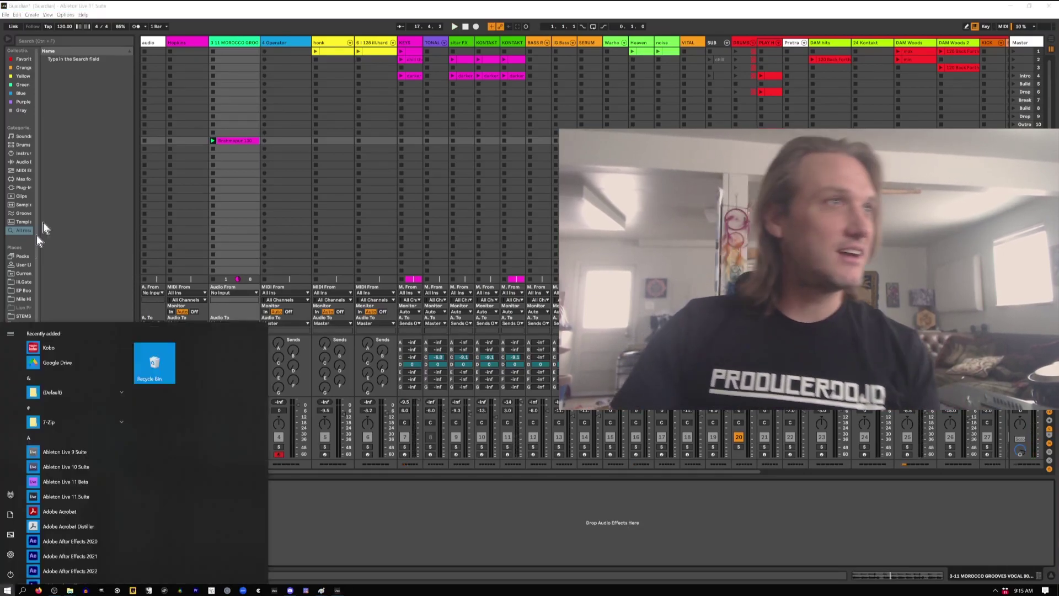
{"action": "left_click", "coordinate": [29, 166]}
{"action": "left_click", "coordinate": [24, 162]}
{"action": "left_click_drag", "start_coordinate": [69, 59], "coordinate": [210, 547]}
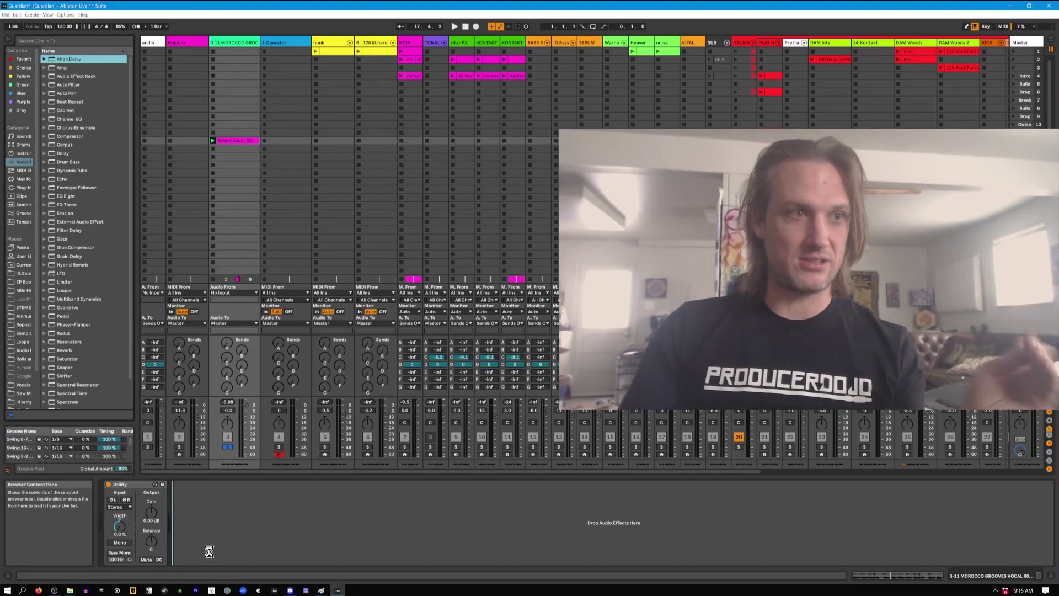
Set the Align Delay's left delay to 33.04 ms and play the clip
{"action": "mouse_move", "coordinate": [201, 542]}
{"action": "left_mouse_down"}
{"action": "mouse_move", "coordinate": [200, 524]}
{"action": "mouse_move", "coordinate": [198, 545]}
{"action": "left_mouse_up"}
{"action": "key", "text": "space"}
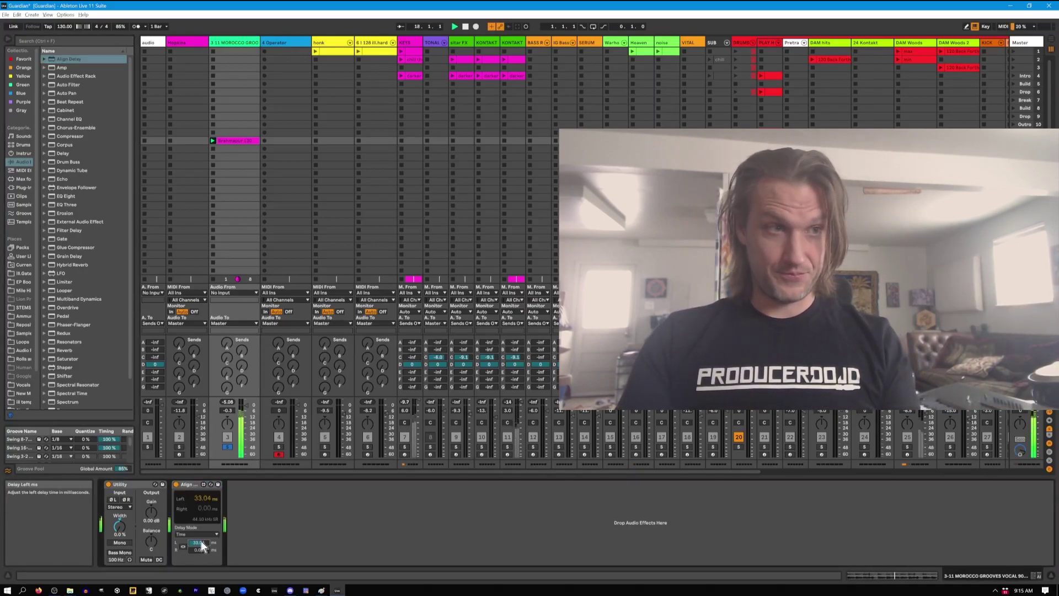
{"action": "key", "text": "space"}
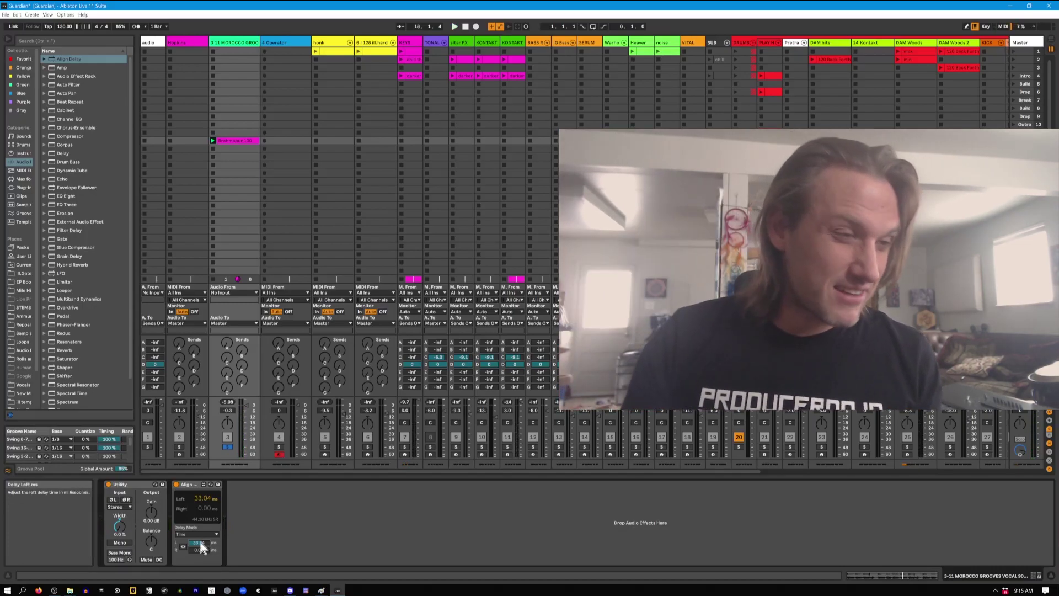
Try a left delay of 58.34 ms with playback, then lower it to 8.49 ms
{"action": "left_click_drag", "start_coordinate": [203, 542], "coordinate": [203, 530]}
{"action": "key", "text": "space"}
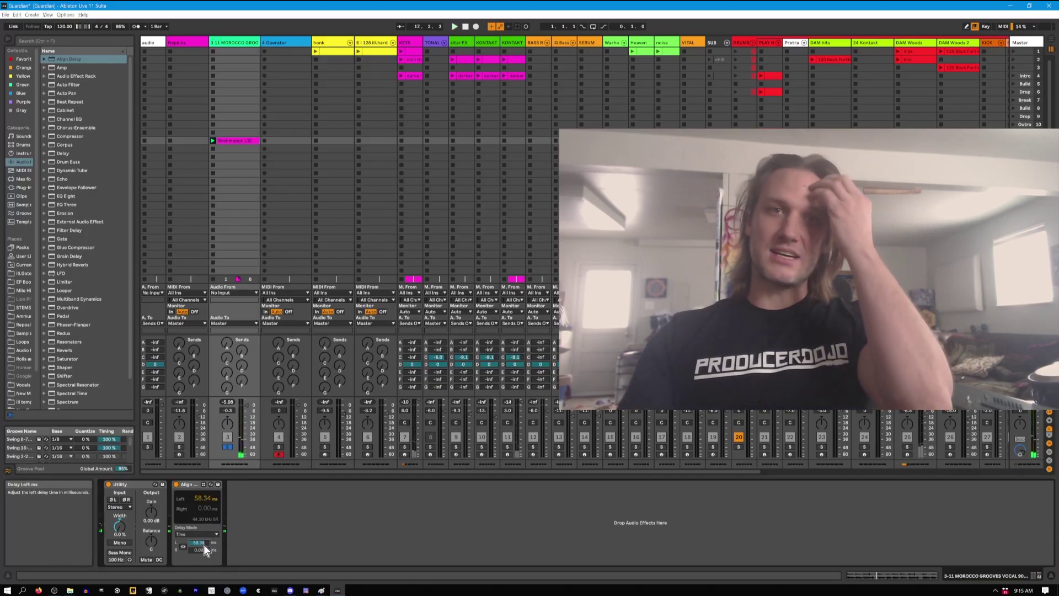
{"action": "left_click_drag", "start_coordinate": [203, 542], "coordinate": [203, 571]}
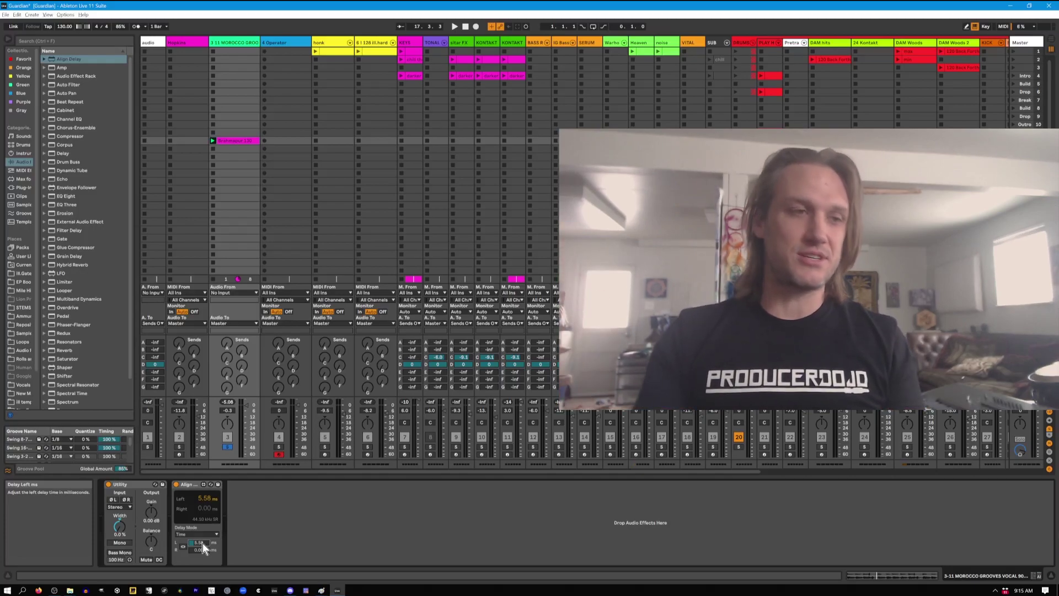
{"action": "key", "text": "space"}
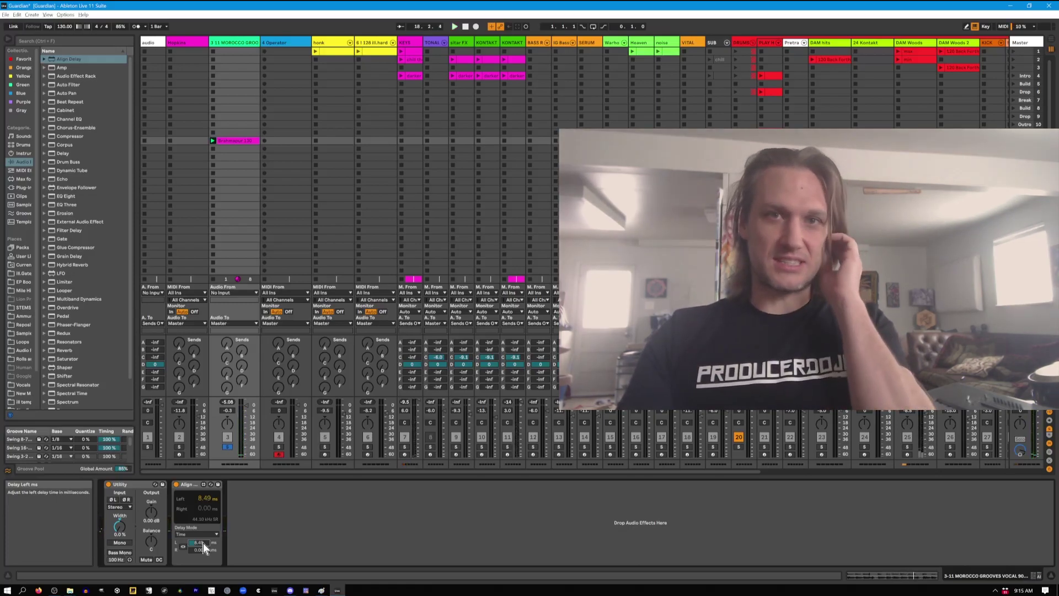
Delete the Align Delay and reset the Utility's width to 100%
{"action": "left_click", "coordinate": [190, 489]}
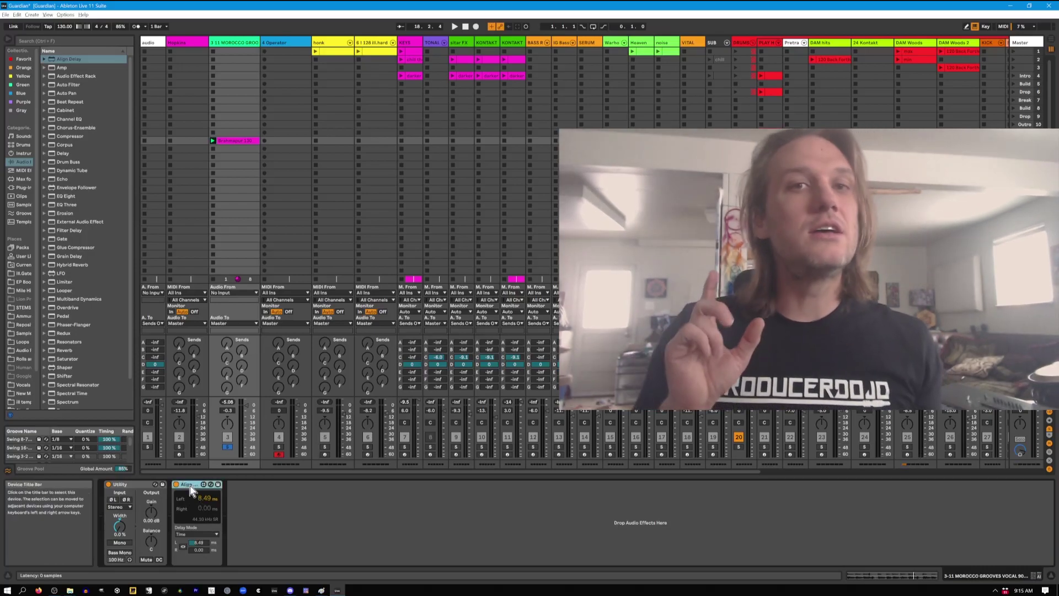
{"action": "key", "text": "Delete"}
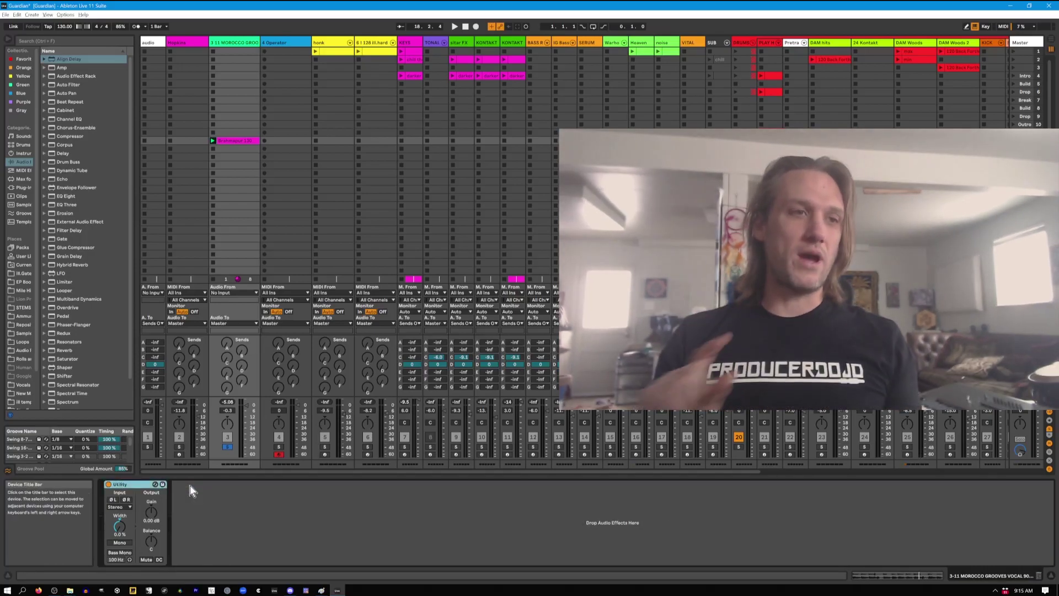
{"action": "left_click", "coordinate": [120, 526]}
{"action": "key", "text": "Delete"}
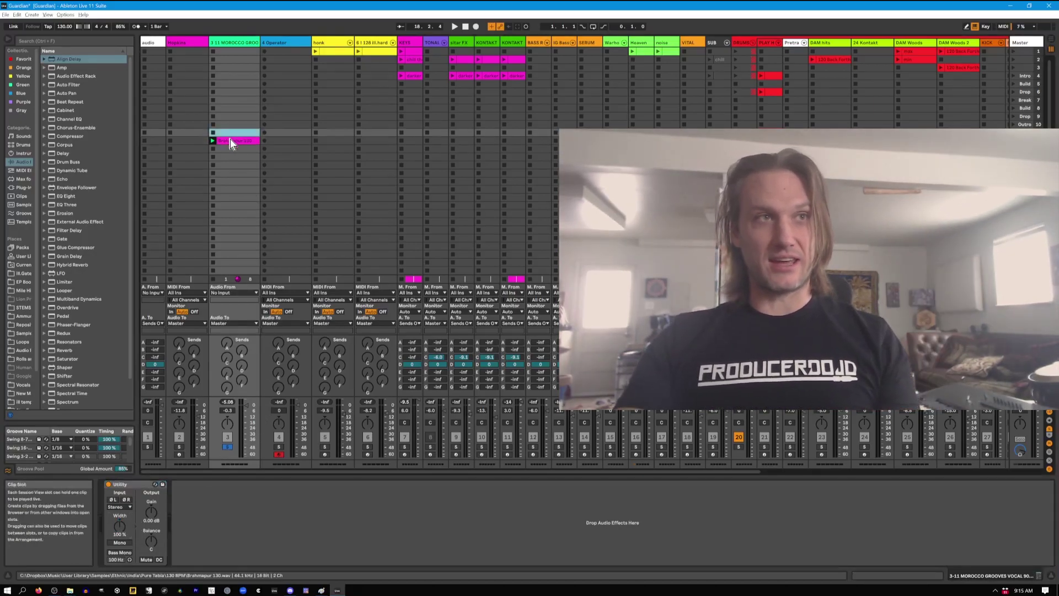
Check the clip's stereo waveform, then group the Utility into an Audio Effect Rack
{"action": "left_click", "coordinate": [232, 142]}
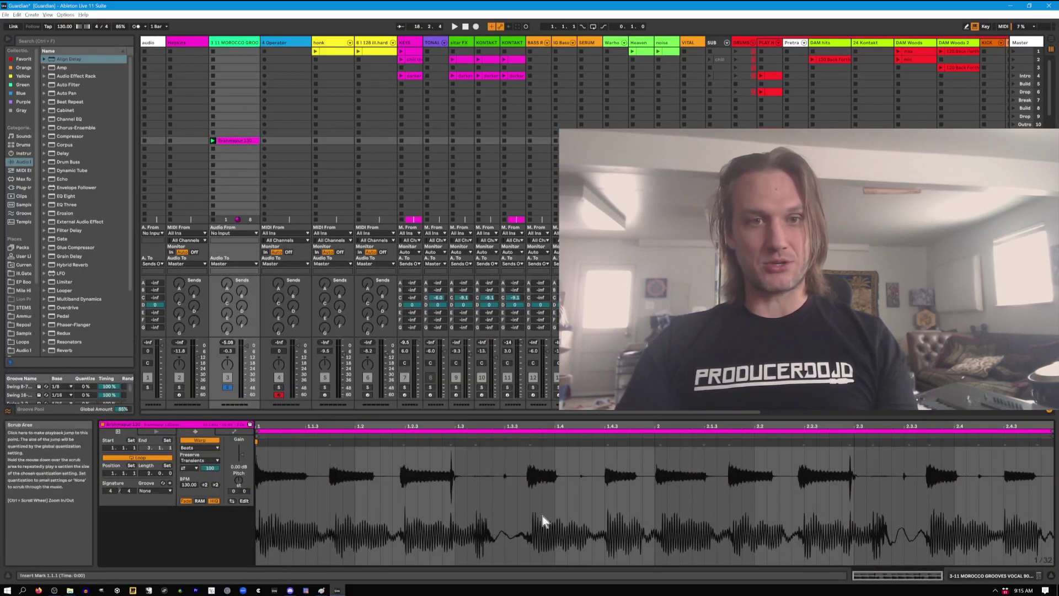
{"action": "key", "text": "shift+Tab"}
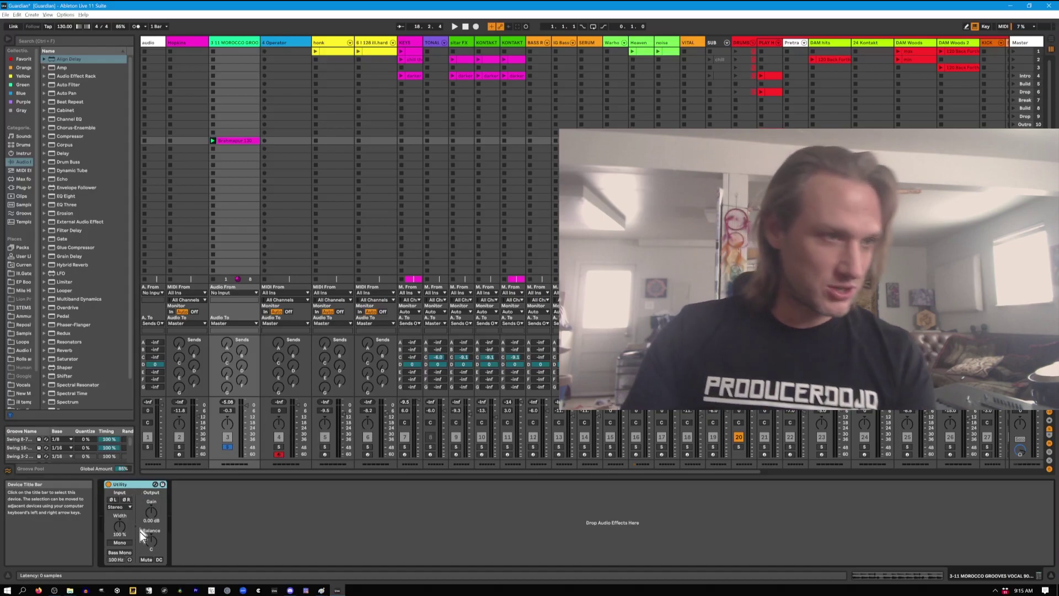
{"action": "key", "text": "ctrl+g"}
{"action": "right_click", "coordinate": [131, 549]}
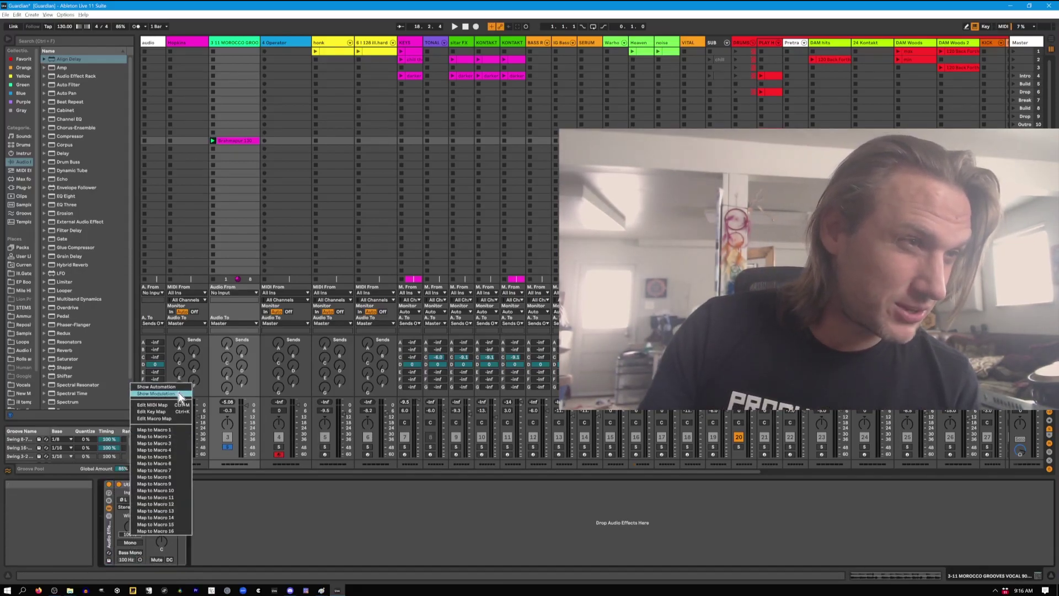
{"action": "left_click", "coordinate": [220, 503]}
Switch the Utility's width control to Mid/Side mode and set it to 100M
{"action": "right_click", "coordinate": [122, 529]}
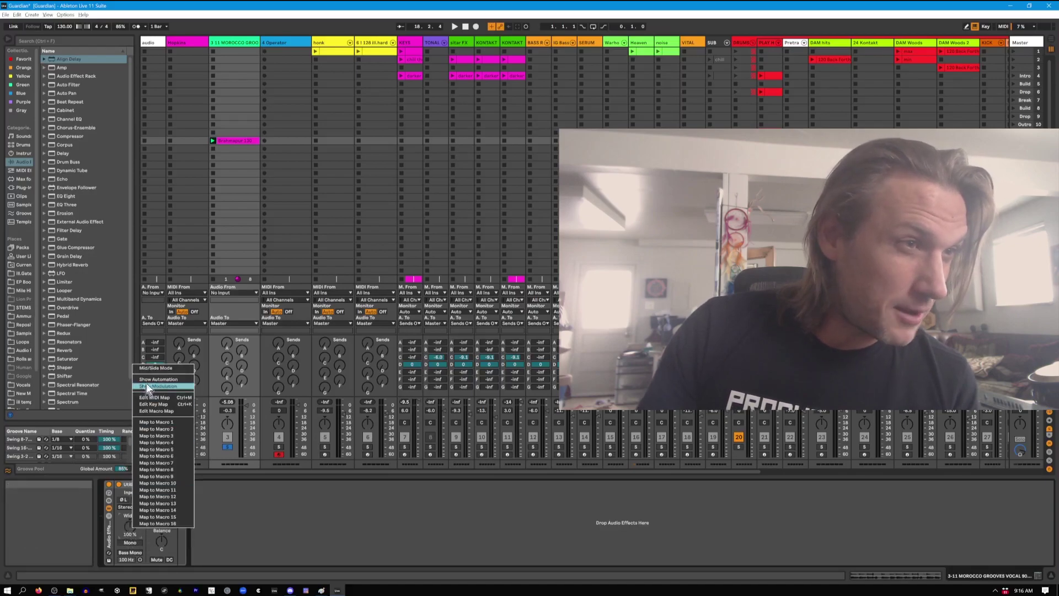
{"action": "left_click", "coordinate": [151, 369]}
{"action": "left_click_drag", "start_coordinate": [123, 521], "coordinate": [123, 579]}
Show the rack's chain list and rename its chain as L+R
{"action": "left_click", "coordinate": [108, 516]}
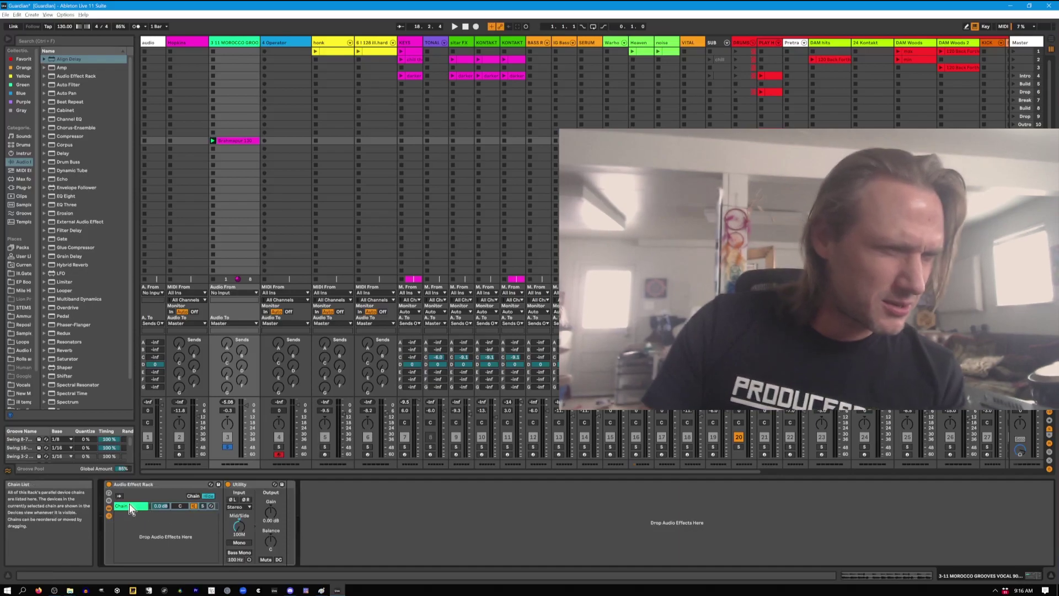
{"action": "key", "text": "BackSpace"}
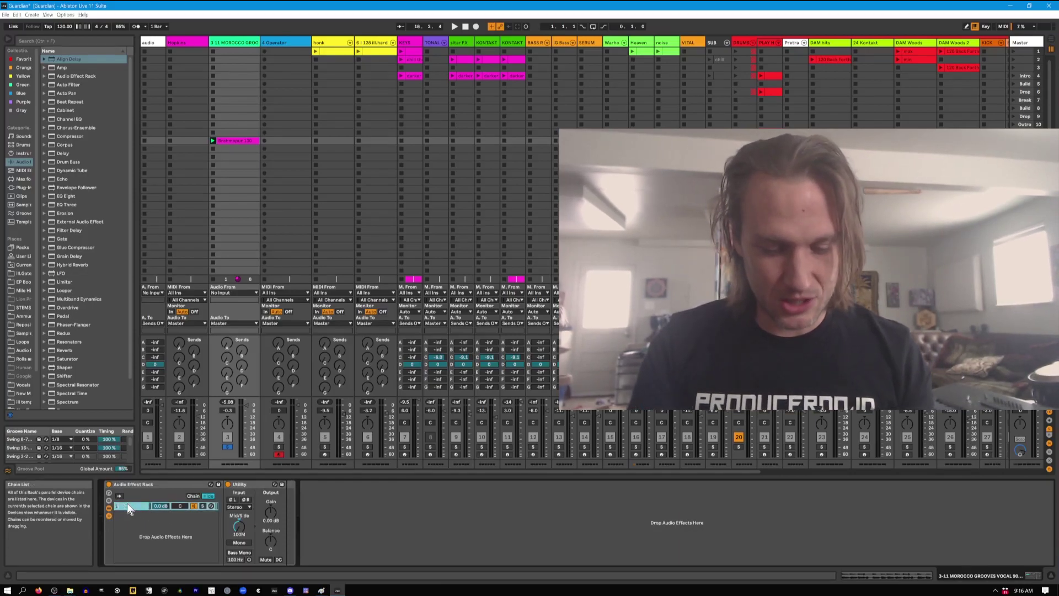
{"action": "key", "text": "Return"}
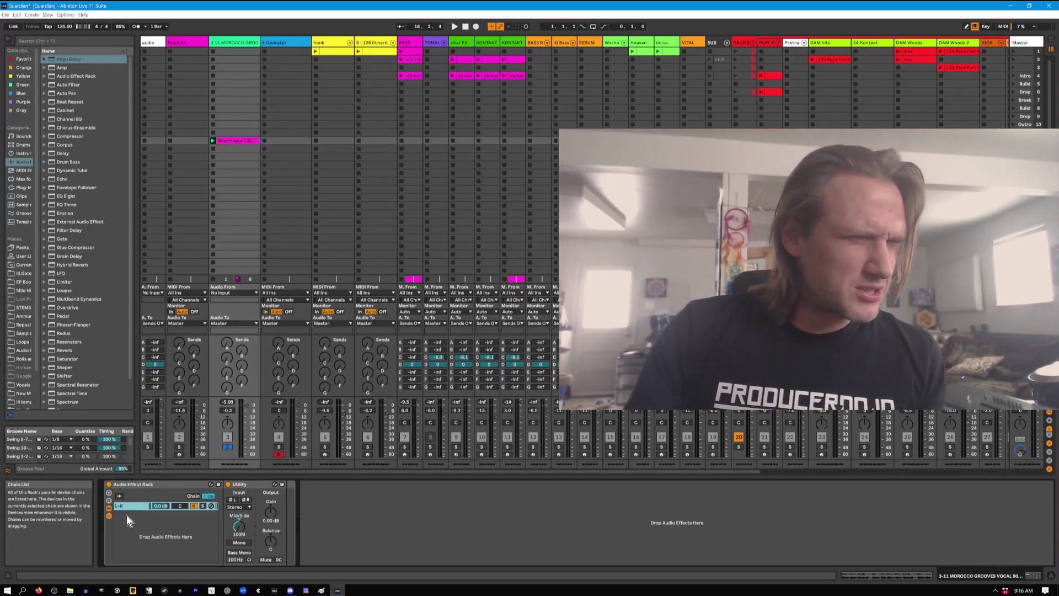
Duplicate the L+R chain as "L-R, R-L" with its Utility set to 100S, and compare the two chains
{"action": "key", "text": "ctrl+d"}
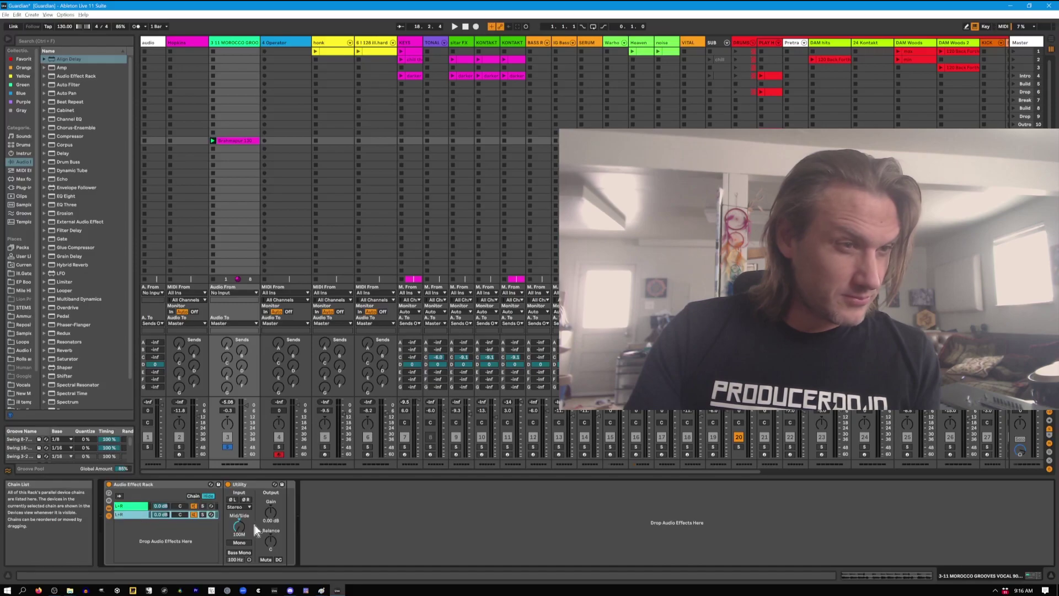
{"action": "left_click", "coordinate": [240, 526]}
{"action": "left_click", "coordinate": [138, 518]}
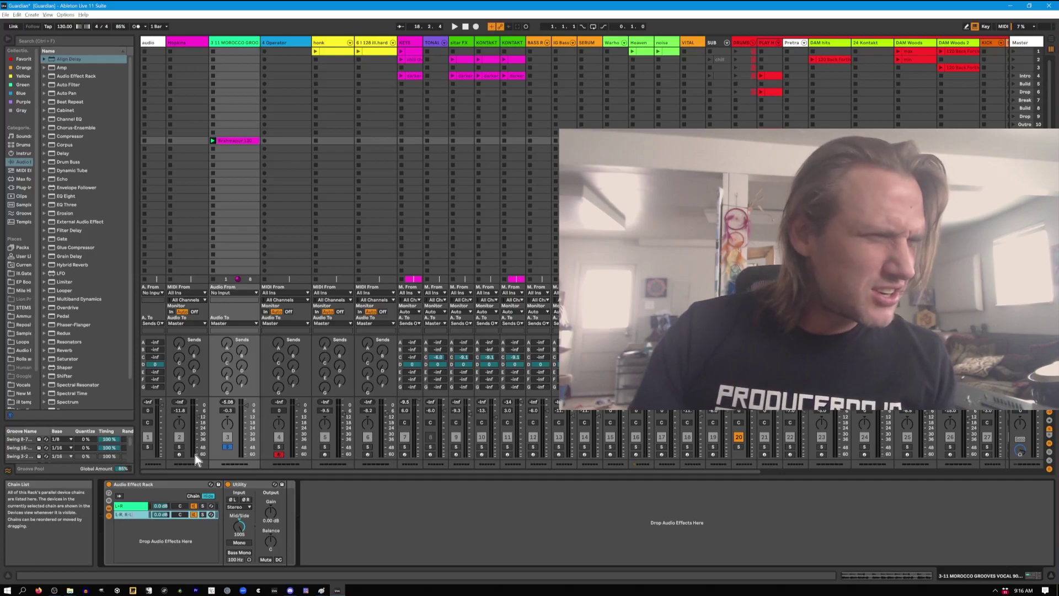
{"action": "left_click", "coordinate": [131, 513]}
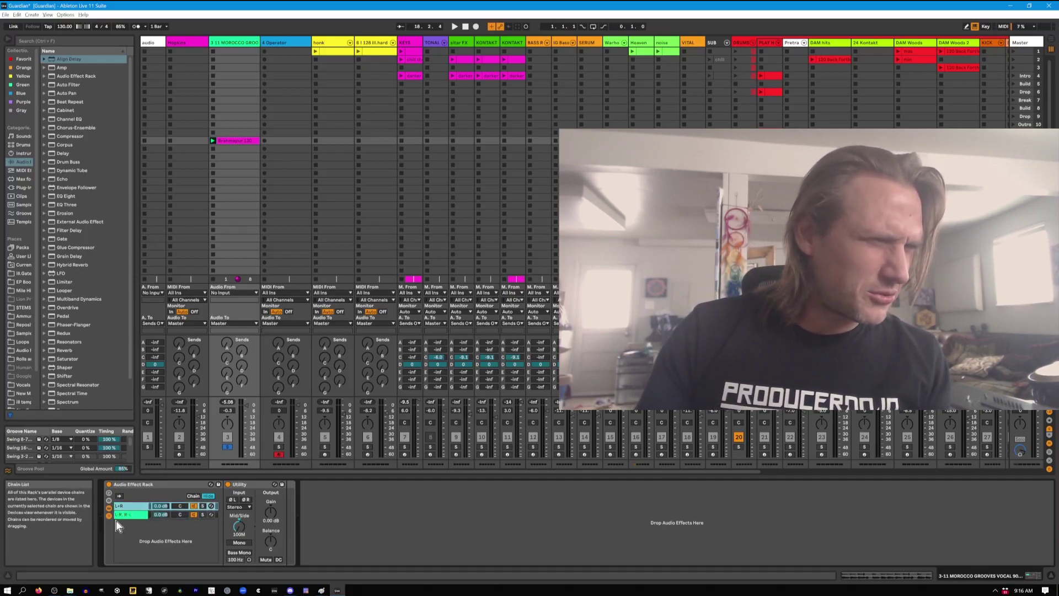
{"action": "left_click", "coordinate": [127, 516]}
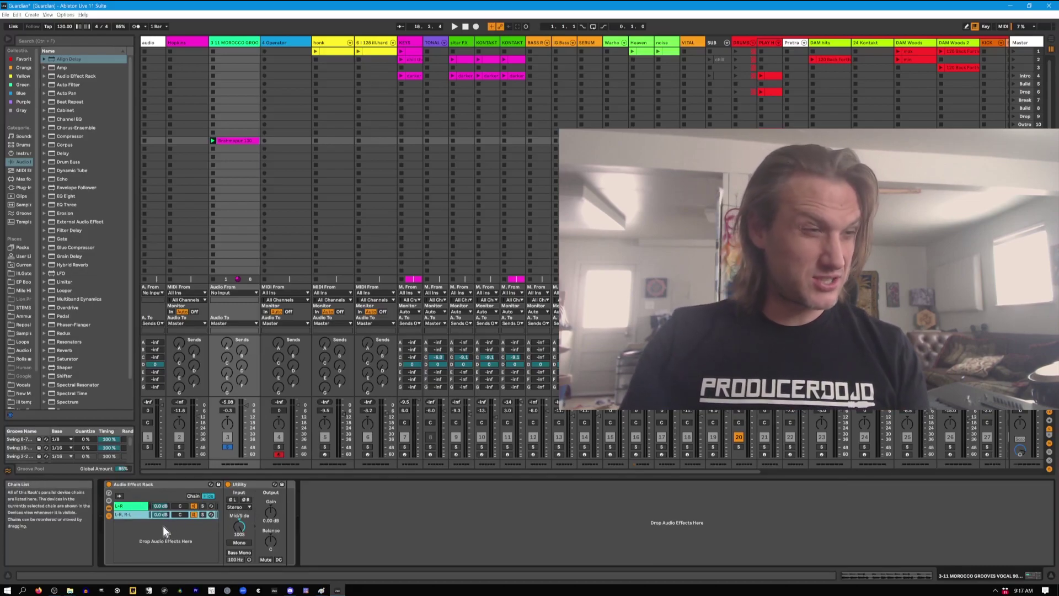
Add an Align Delay to the "L-R, R-L" chain and link its left and right delay times
{"action": "left_click", "coordinate": [137, 515]}
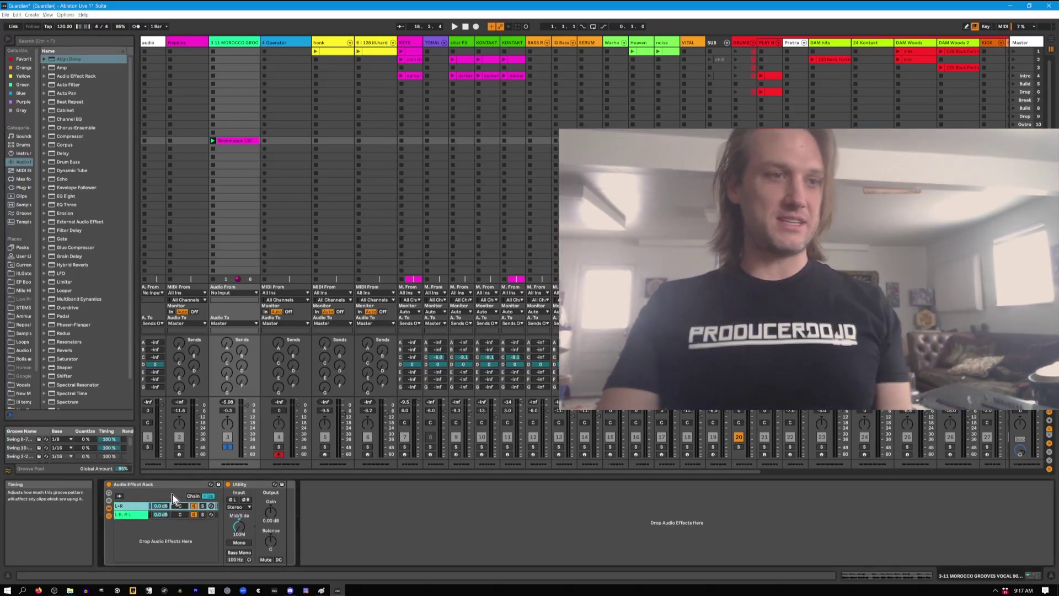
{"action": "key", "text": "Return"}
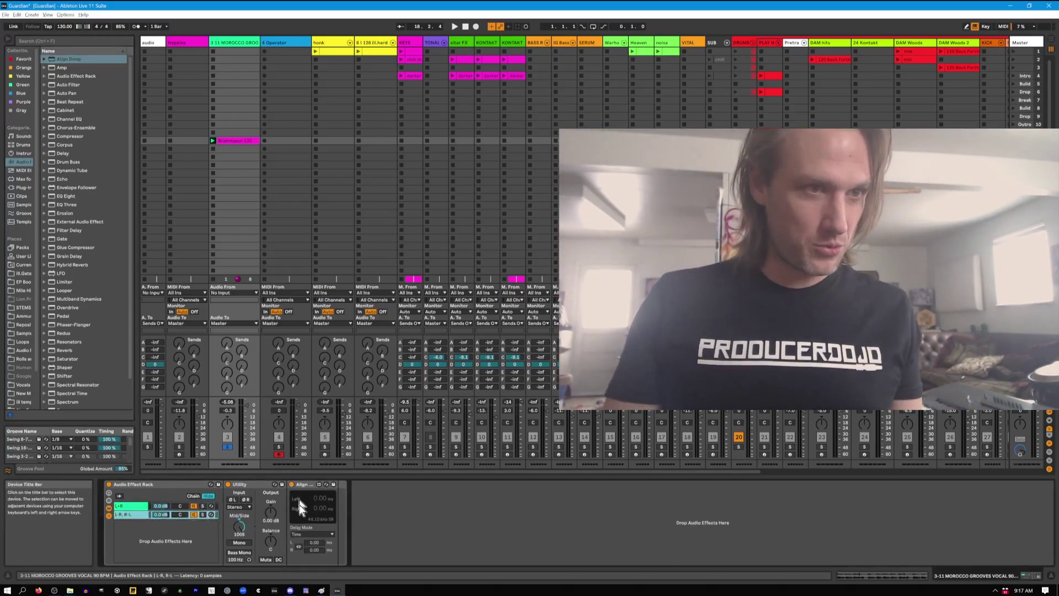
{"action": "left_click", "coordinate": [299, 546]}
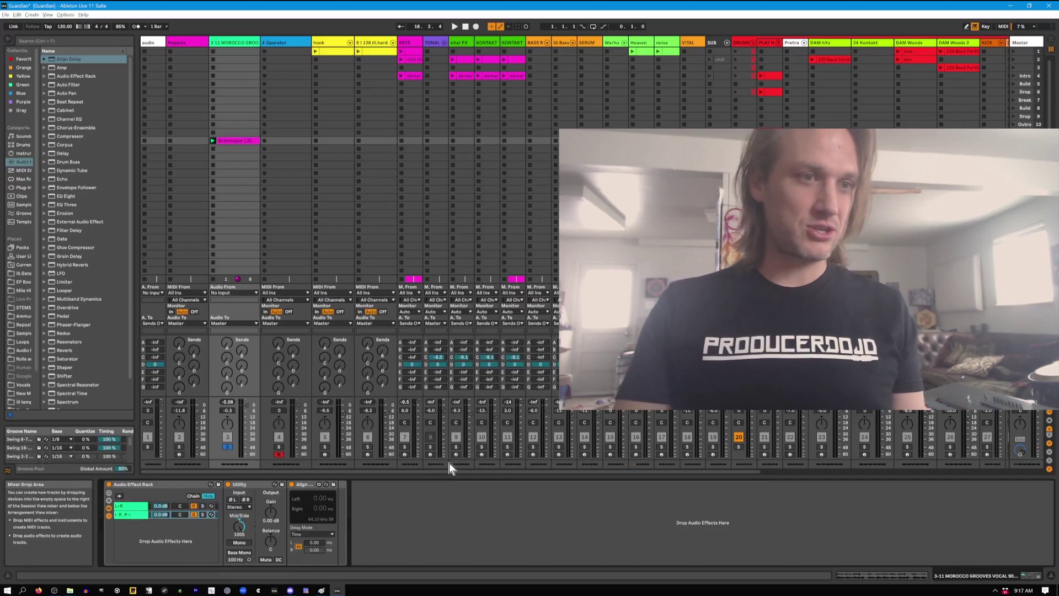
Set the linked Align Delay to 8.04 ms by ear during playback, toggling the rack to compare
{"action": "left_click", "coordinate": [312, 542]}
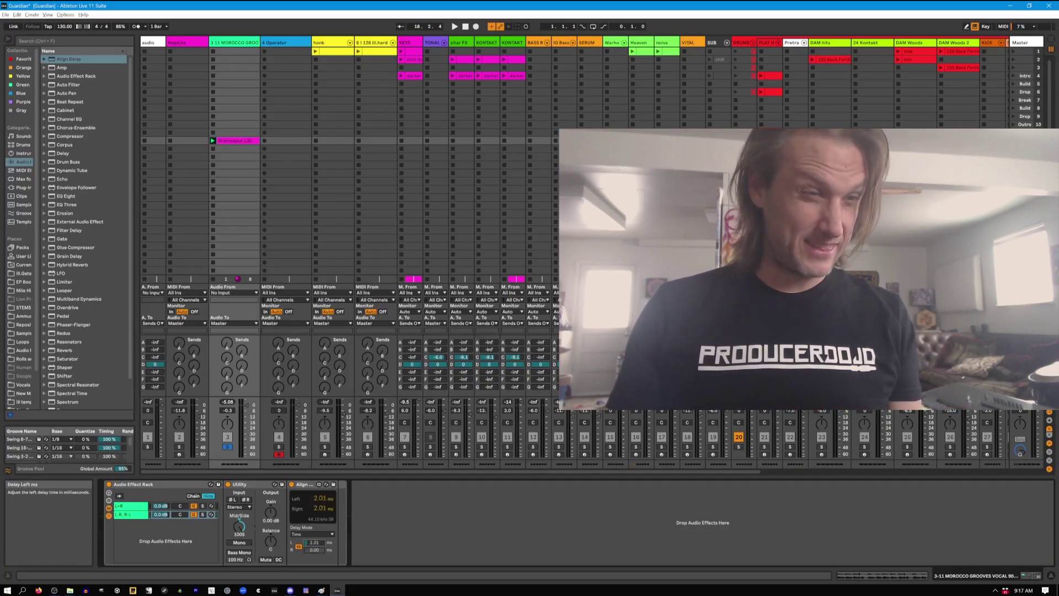
{"action": "left_click_drag", "start_coordinate": [313, 542], "coordinate": [312, 539]}
{"action": "key", "text": "space"}
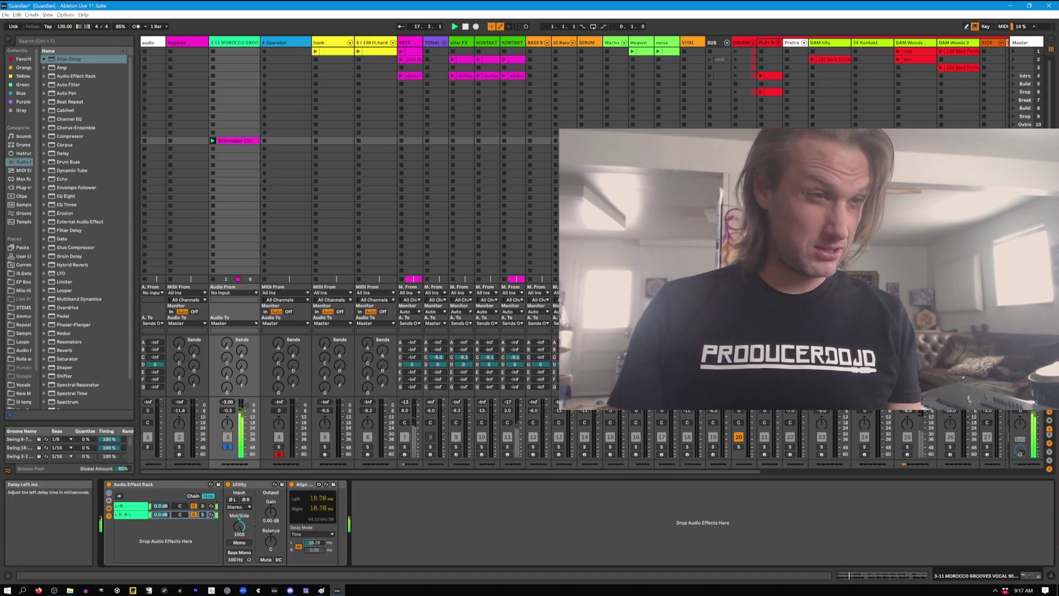
{"action": "left_click", "coordinate": [112, 486]}
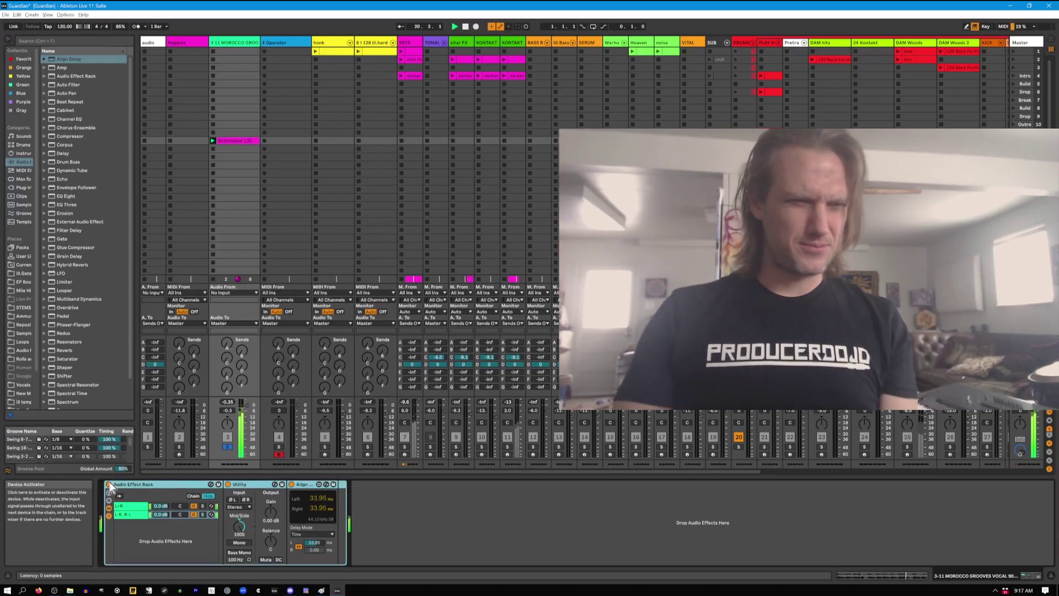
{"action": "left_click_drag", "start_coordinate": [306, 534], "coordinate": [319, 559]}
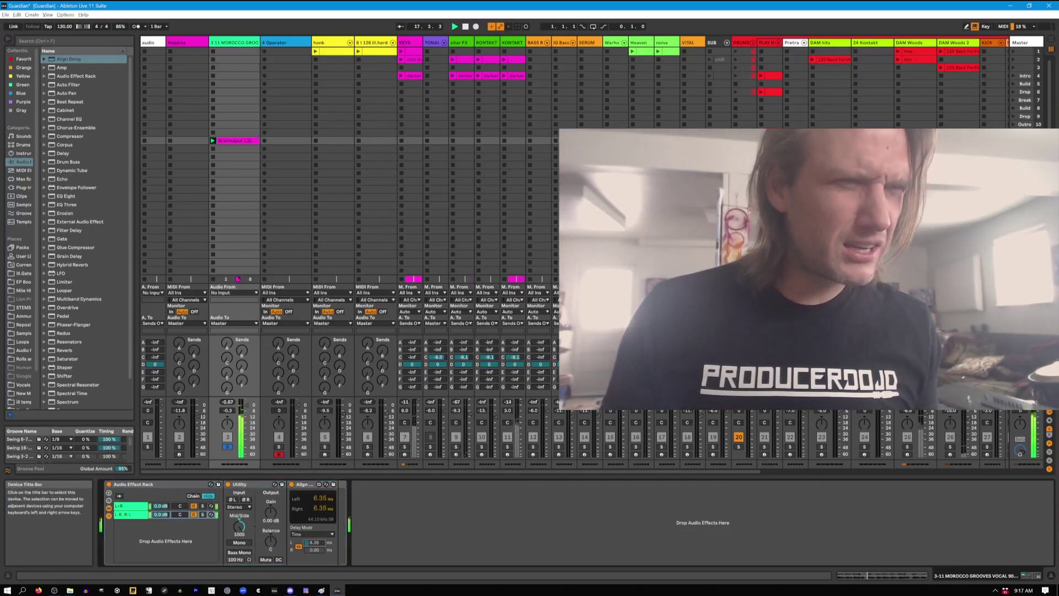
Place the 8.04 ms Align Delay on the L+R chain after its Utility and play the clip
{"action": "left_click", "coordinate": [305, 481]}
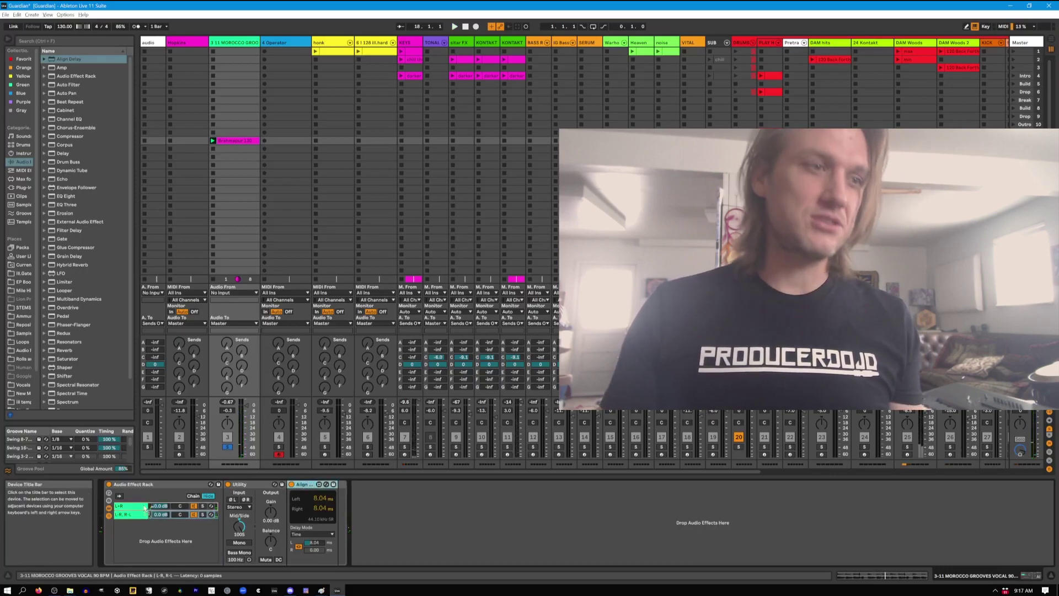
{"action": "key", "text": "Delete"}
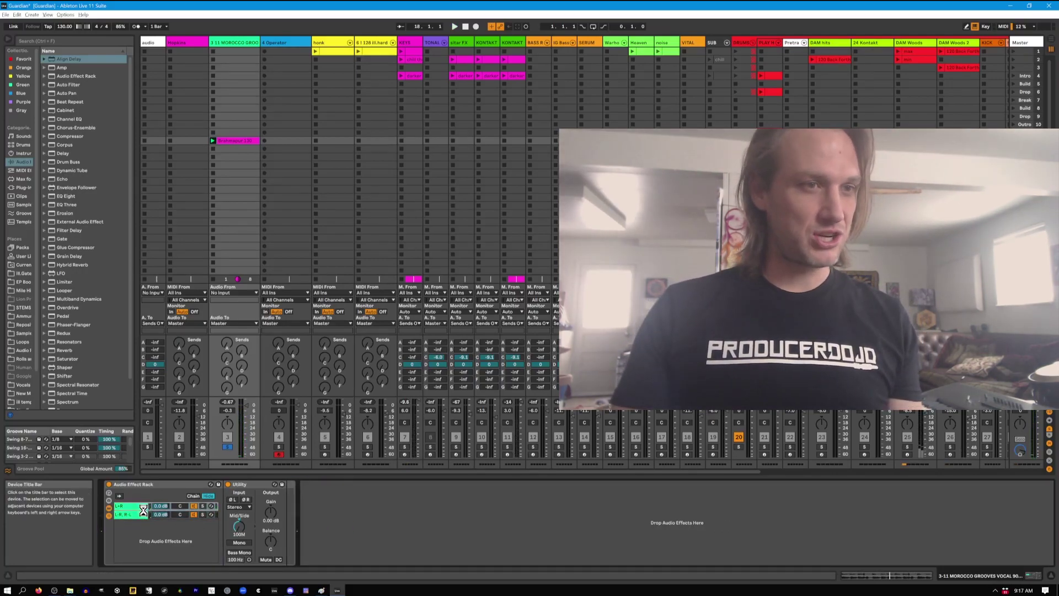
{"action": "key", "text": "ctrl+z"}
{"action": "key", "text": "space"}
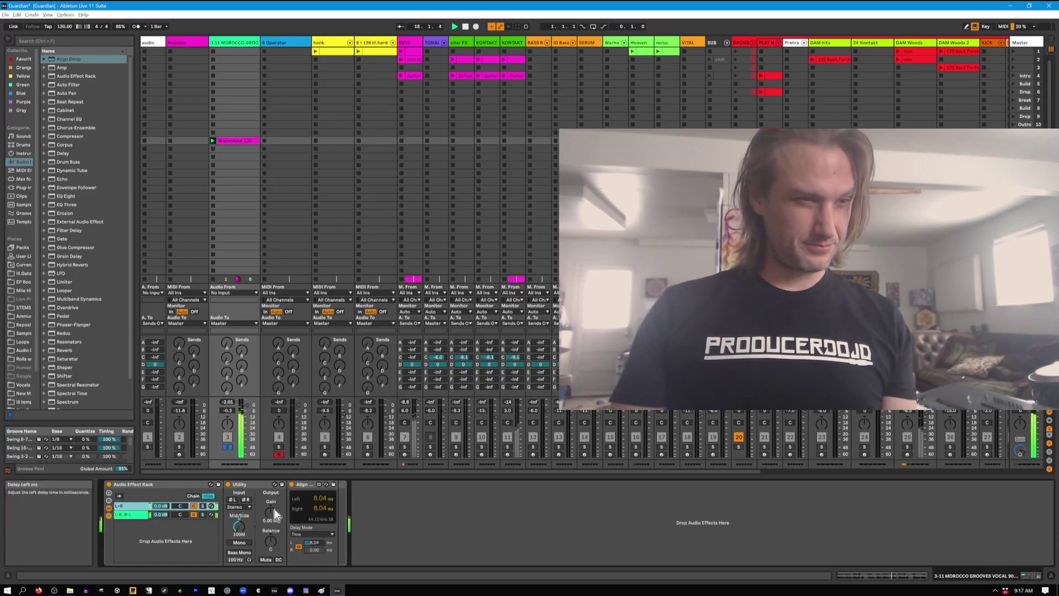
Try a 12 ms delay time in the L+R chain's Align Delay
{"action": "type", "text": "12"}
{"action": "key", "text": "Return"}
{"action": "left_click_drag", "start_coordinate": [298, 499], "coordinate": [298, 499]}
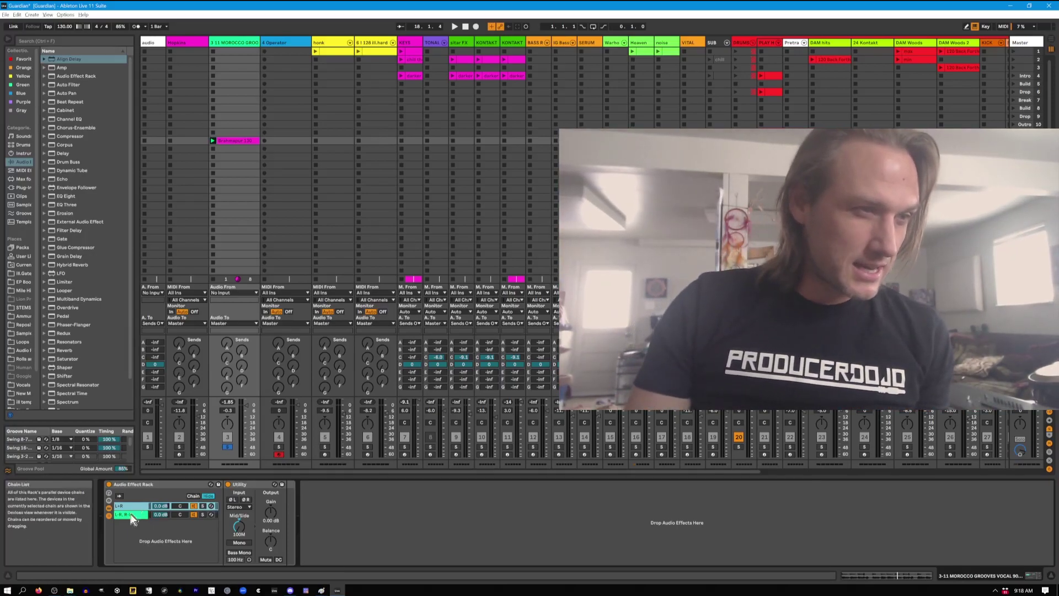
Audition the clip with the "L-R, R-L" chain selected, isolating the side signal with the master rack's Side On macro at 127
{"action": "left_click", "coordinate": [128, 514]}
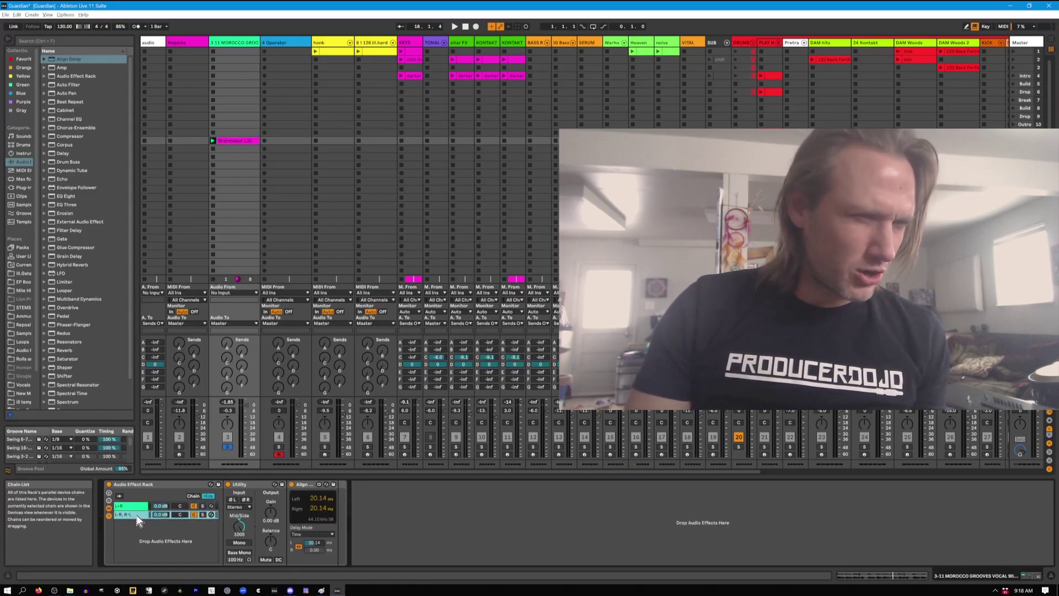
{"action": "key", "text": "space"}
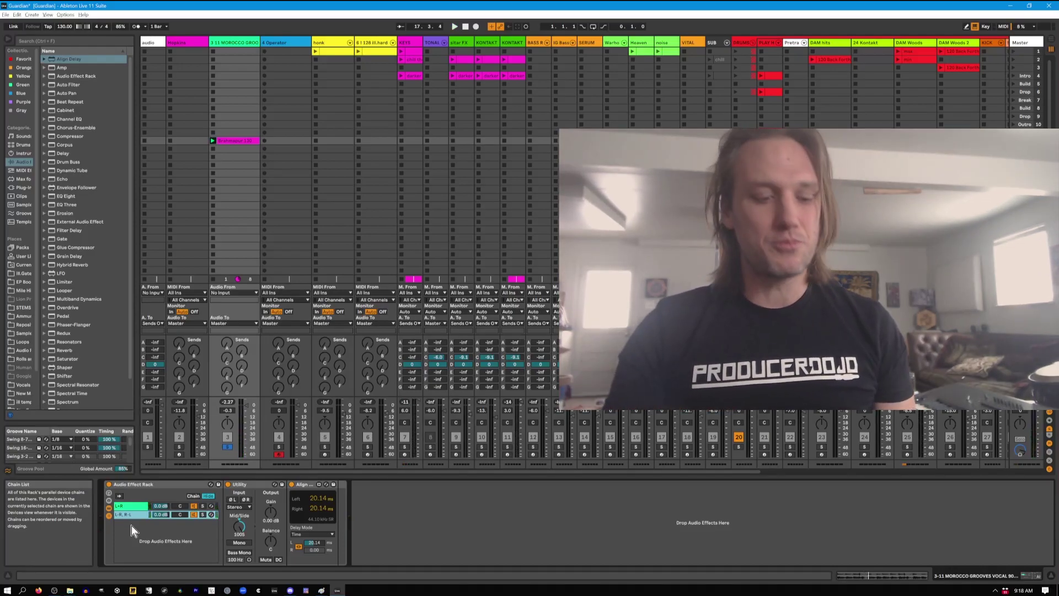
{"action": "left_click", "coordinate": [1018, 41]}
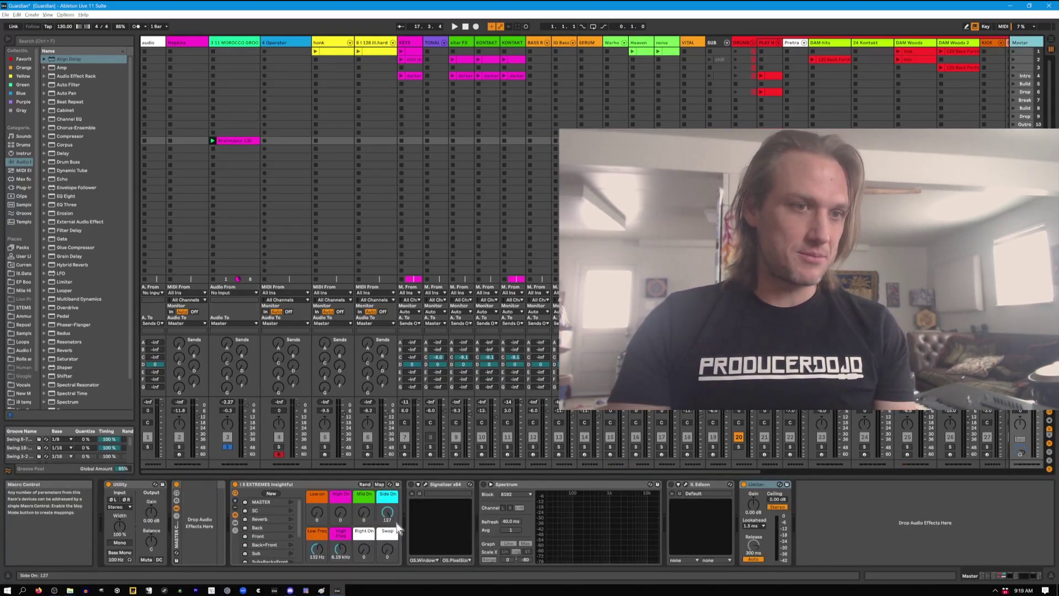
{"action": "key", "text": "space"}
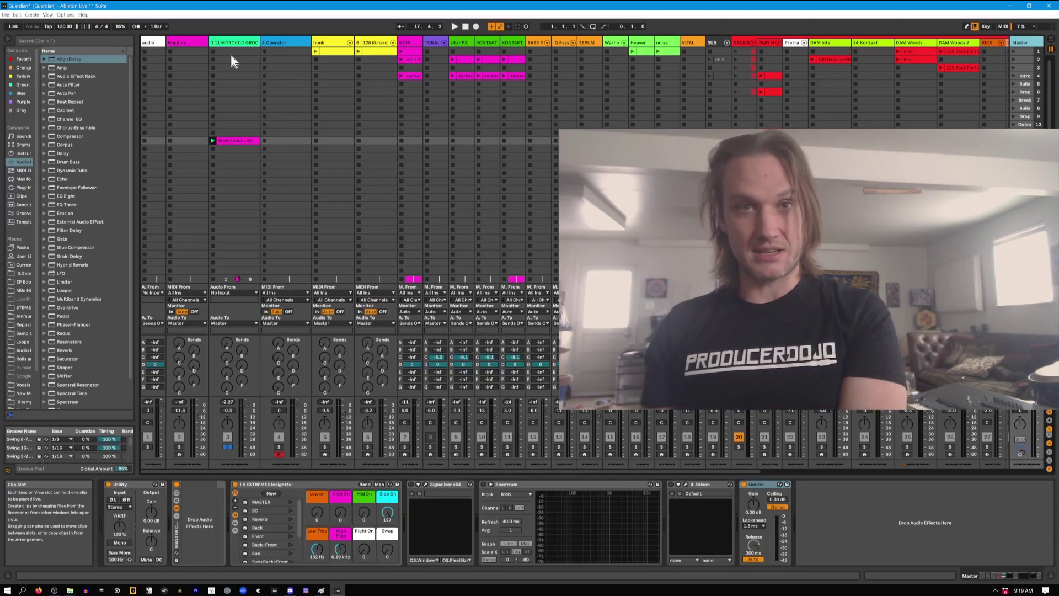
Move the mid/side Audio Effect Rack from the Morocco Grooves vocal track to the Operator track, after the instrument
{"action": "left_click", "coordinate": [230, 44]}
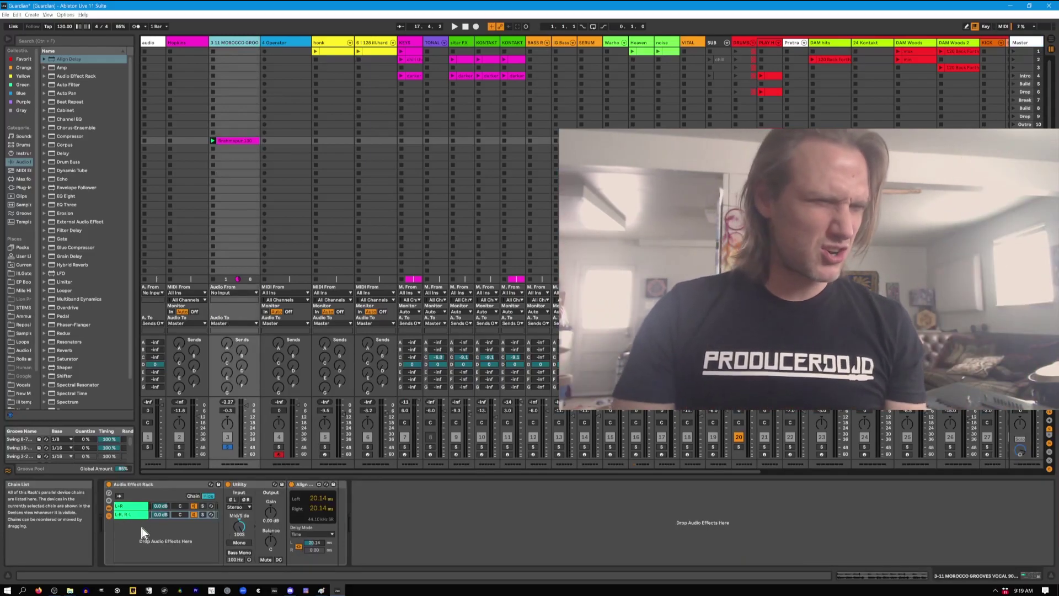
{"action": "left_click", "coordinate": [133, 516]}
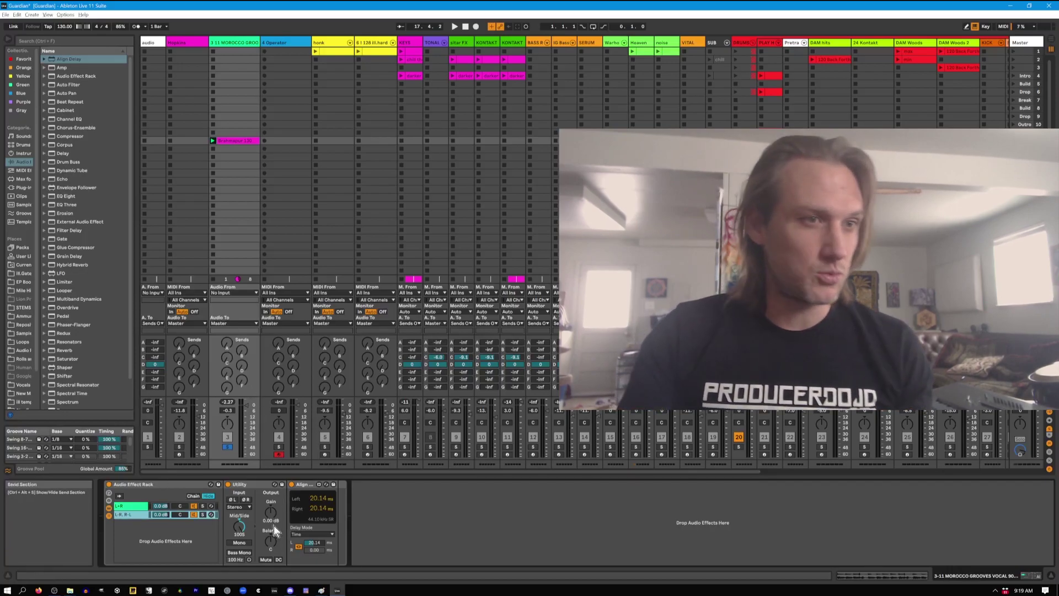
{"action": "left_click", "coordinate": [140, 488]}
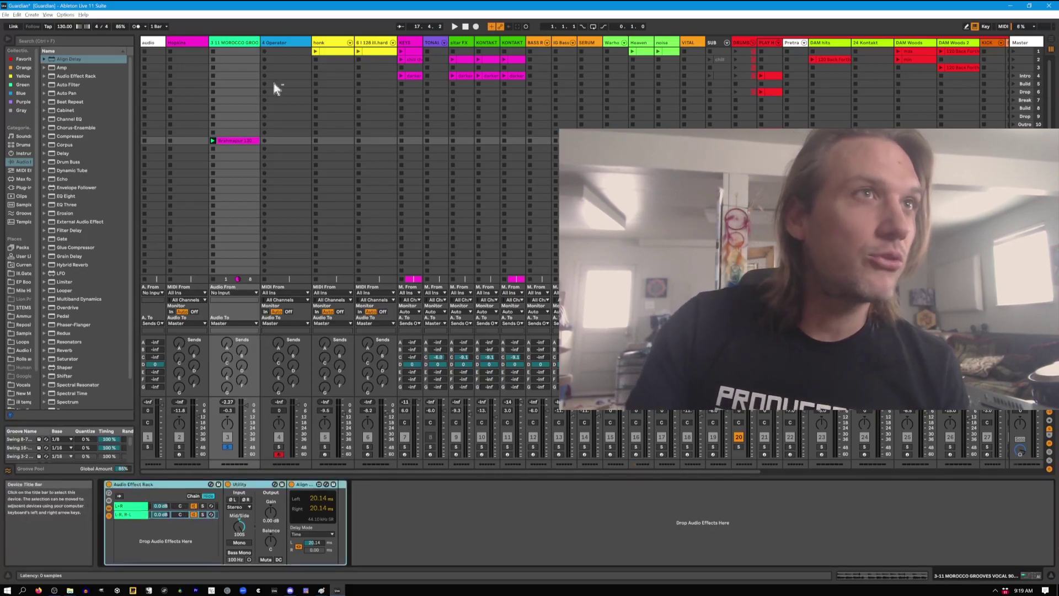
{"action": "left_click", "coordinate": [273, 39]}
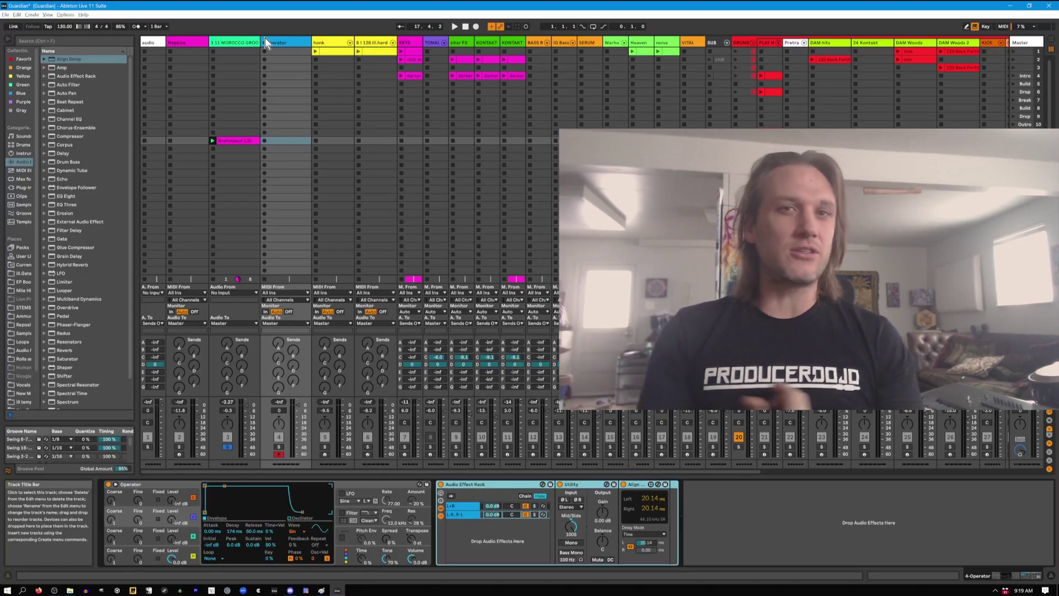
Examine the audio clip's left and right waveforms in the clip view, and return to the Operator track's devices
{"action": "left_click", "coordinate": [251, 140]}
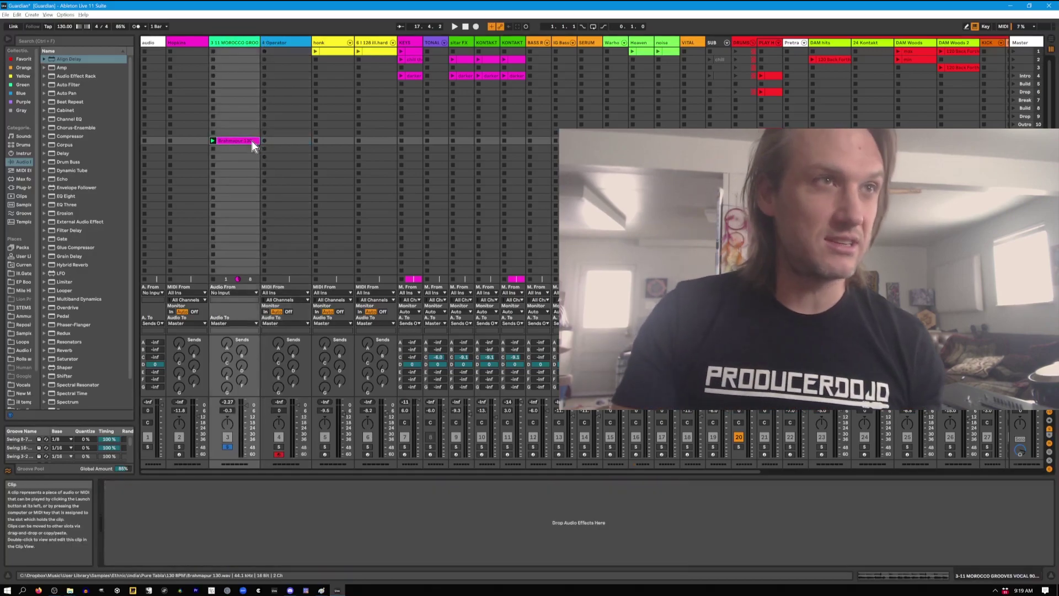
{"action": "left_click", "coordinate": [281, 191]}
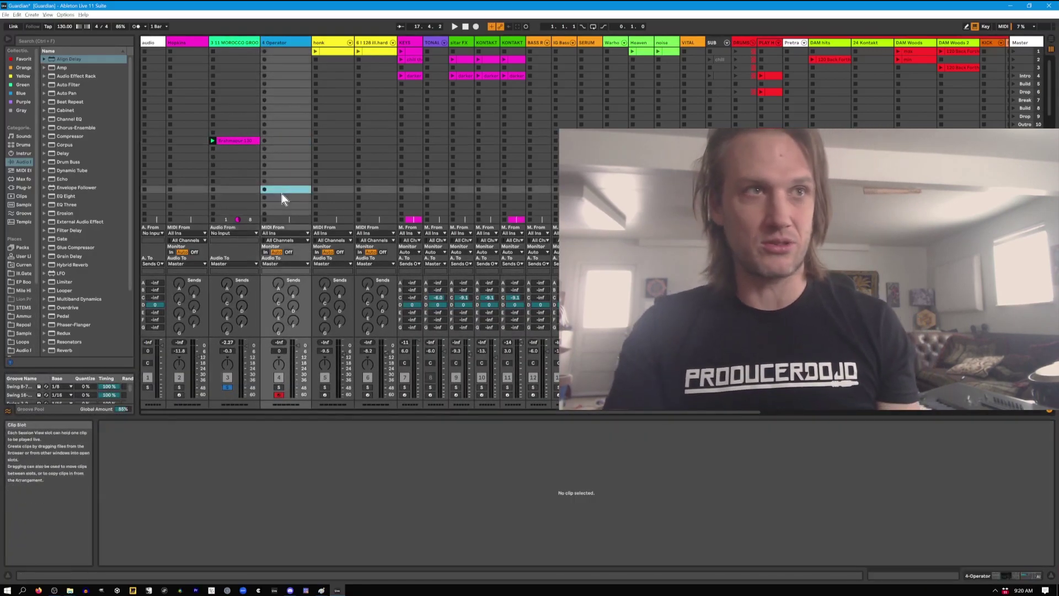
{"action": "left_click", "coordinate": [277, 49]}
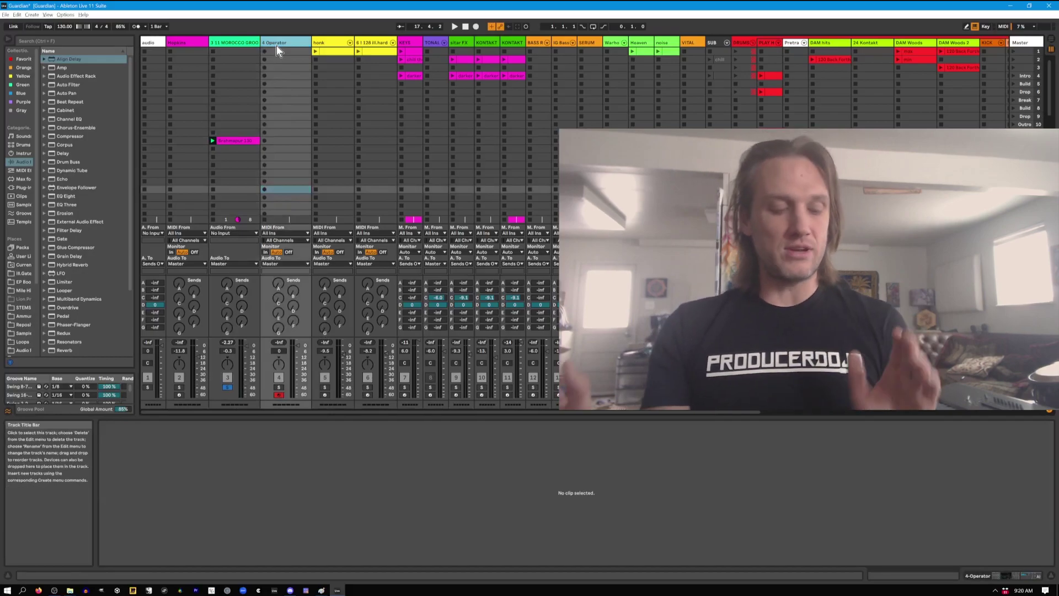
{"action": "left_click", "coordinate": [277, 47]}
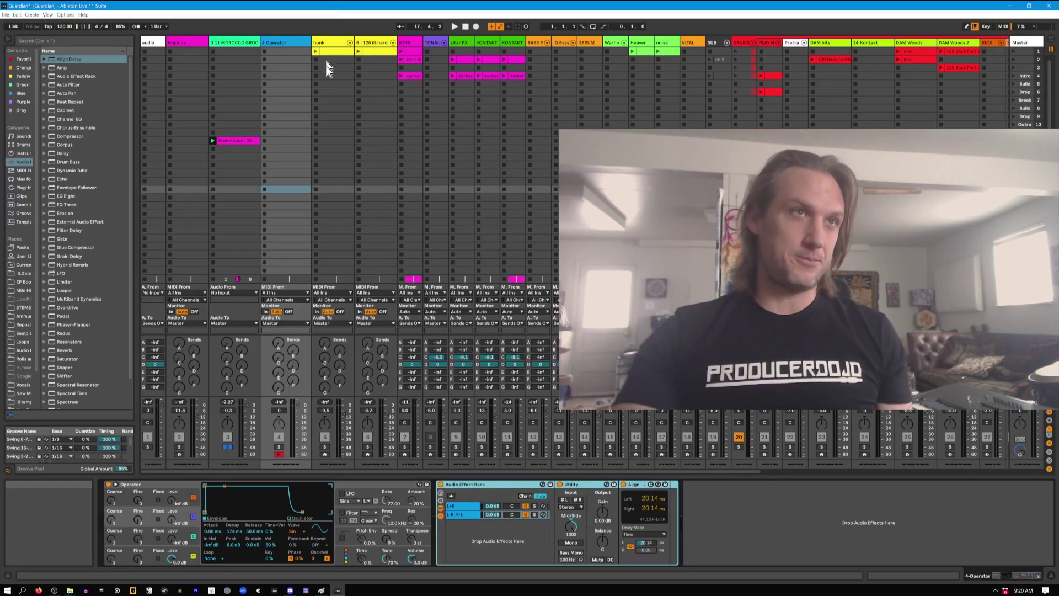
{"action": "left_click", "coordinate": [251, 143]}
{"action": "key", "text": "shift+Tab"}
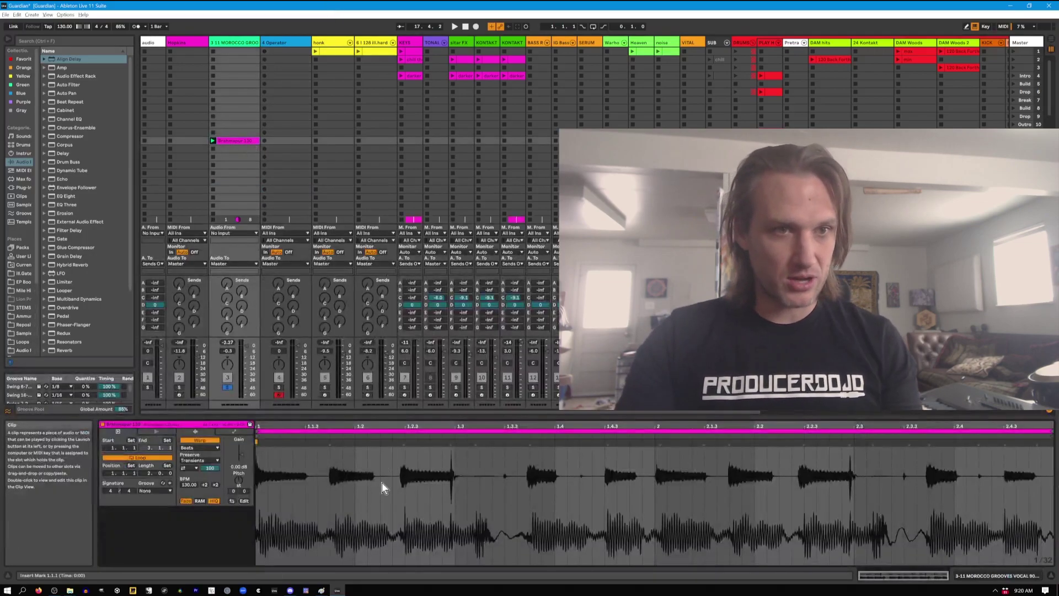
{"action": "mouse_move", "coordinate": [416, 423]}
{"action": "left_mouse_down"}
{"action": "mouse_move", "coordinate": [416, 458]}
{"action": "mouse_move", "coordinate": [416, 424]}
{"action": "left_mouse_up"}
{"action": "left_click", "coordinate": [280, 125]}
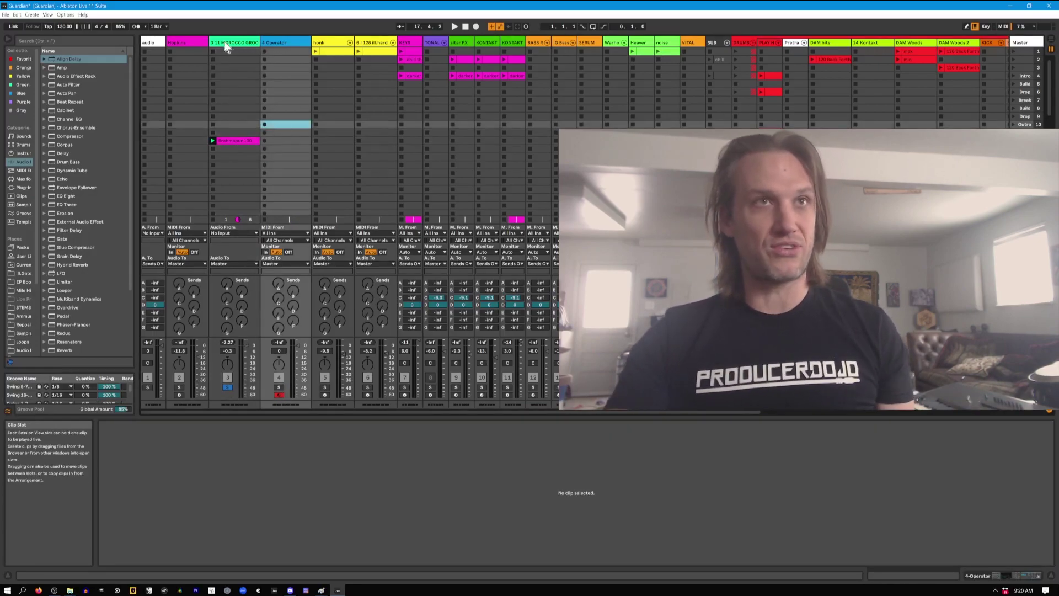
{"action": "left_click", "coordinate": [281, 43]}
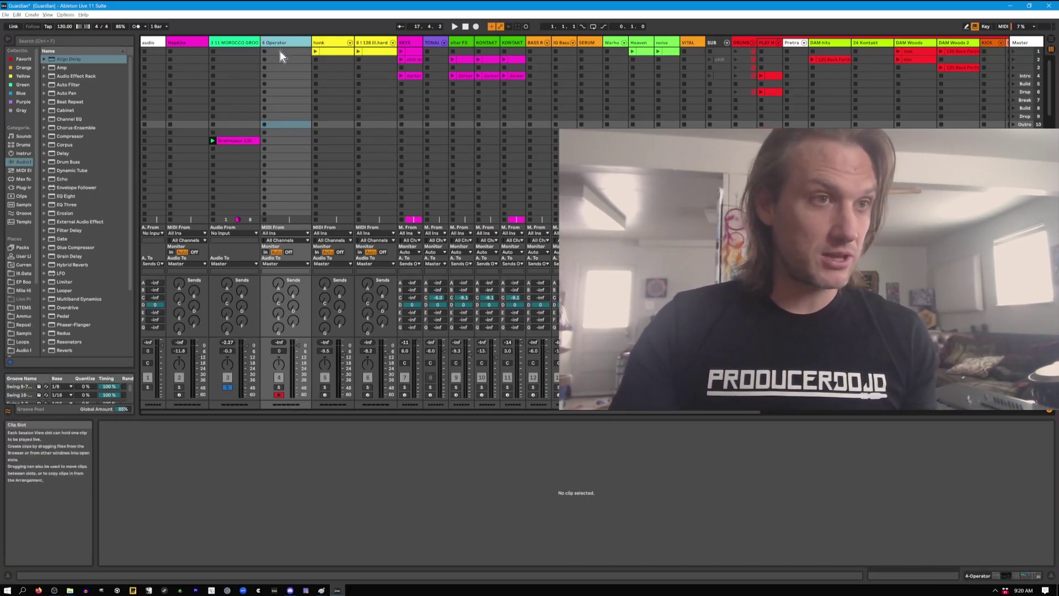
{"action": "key", "text": "shift+Tab"}
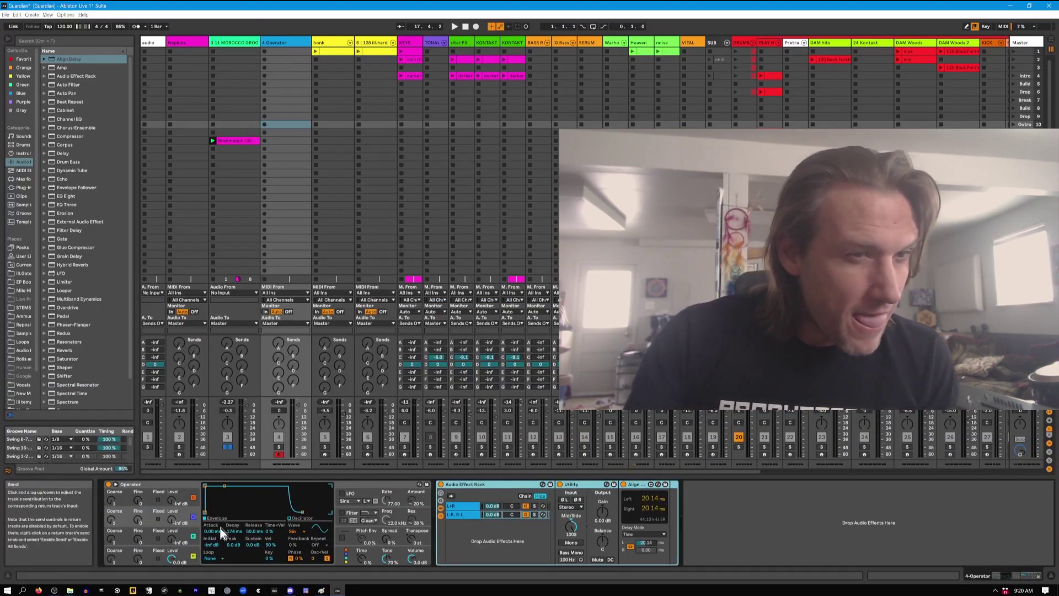
Group the Operator into an Instrument Rack and pan its chain to 50R
{"action": "left_click", "coordinate": [147, 482]}
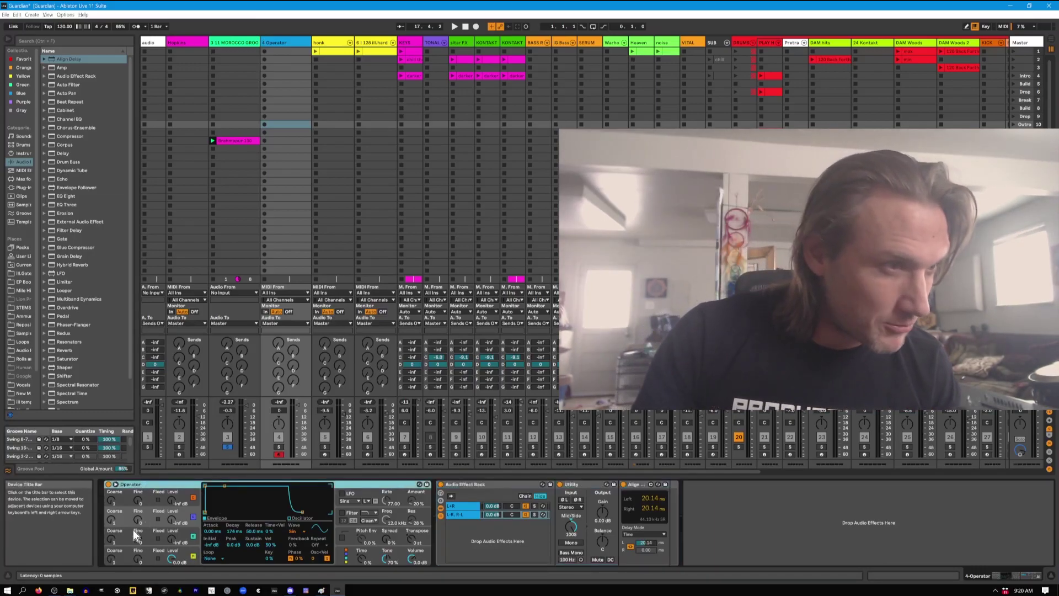
{"action": "key", "text": "ctrl+g"}
{"action": "left_click", "coordinate": [111, 516]}
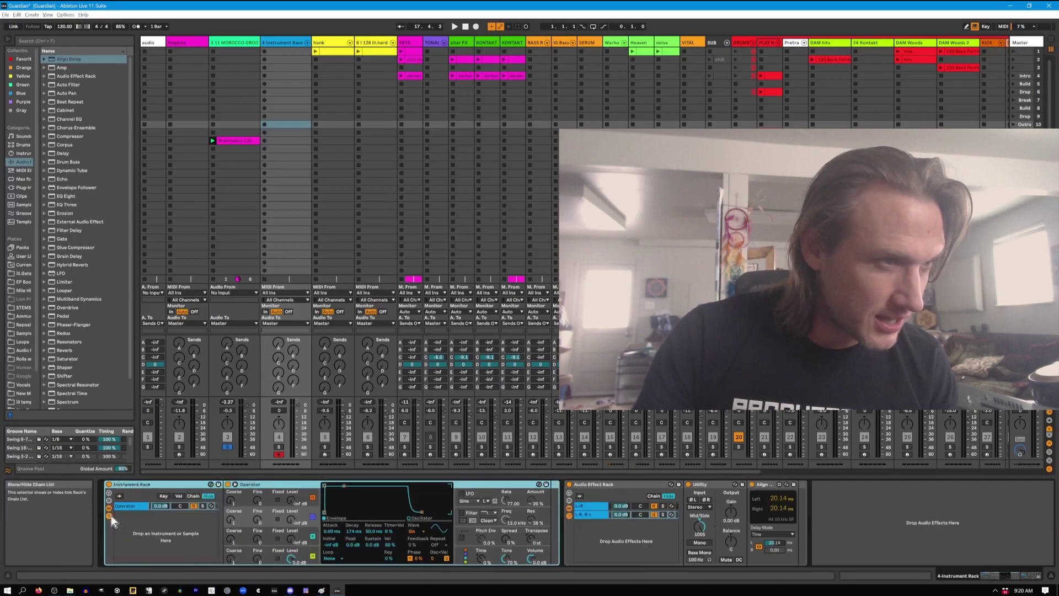
{"action": "left_click_drag", "start_coordinate": [177, 506], "coordinate": [177, 492]}
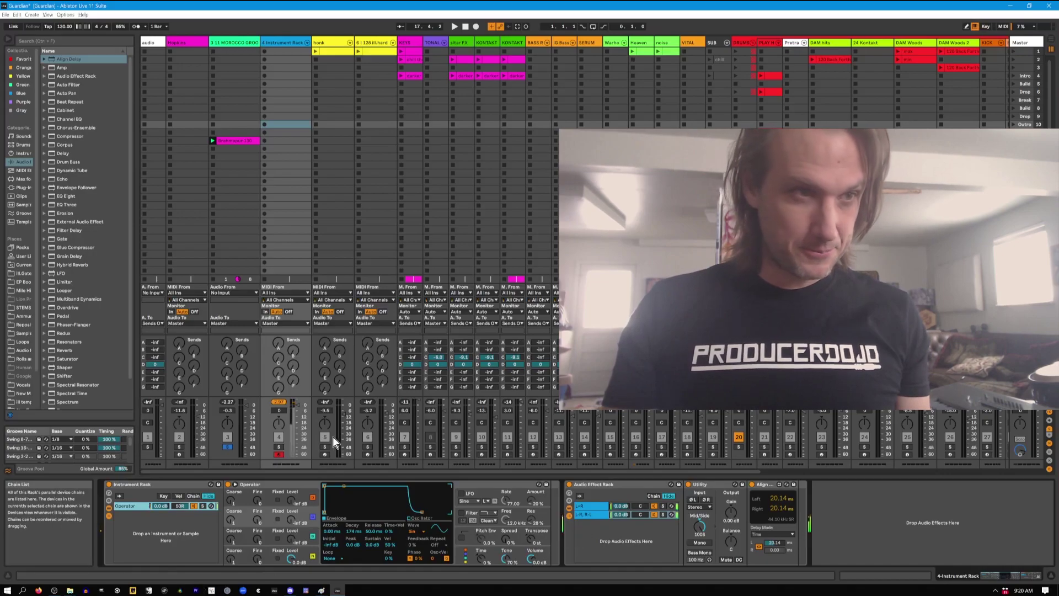
On the soloed Operator track, set the linked Align Delay to 10.78 ms and the track volume to -9.3 dB
{"action": "left_click", "coordinate": [279, 447]}
{"action": "left_click_drag", "start_coordinate": [771, 548], "coordinate": [771, 569]}
{"action": "left_click_drag", "start_coordinate": [301, 422], "coordinate": [301, 431]}
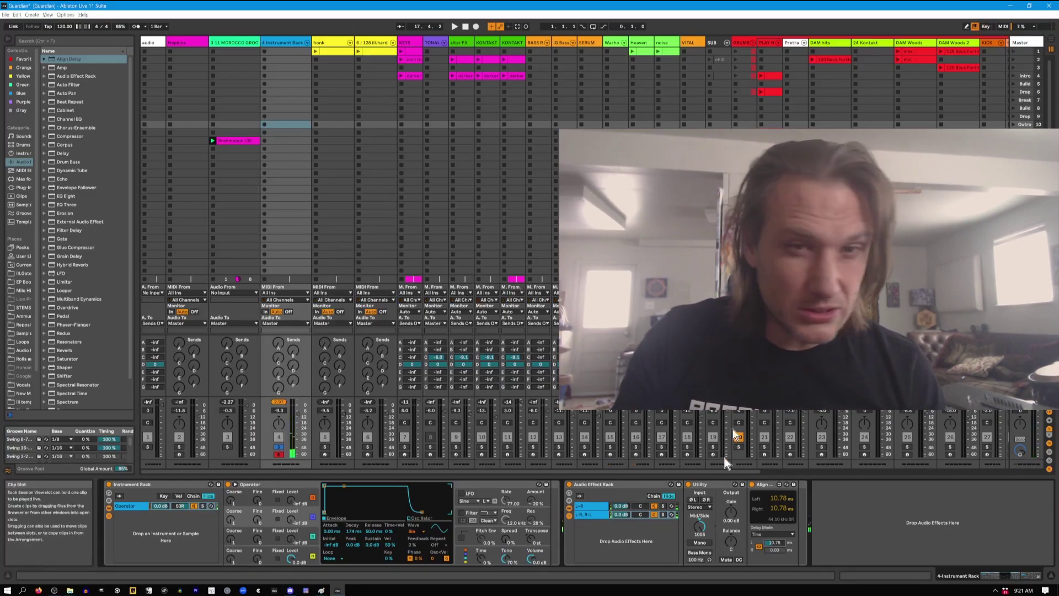
Audition the Operator's mid and side signals using the Mid On and Side On macros in the master track's rack
{"action": "left_click", "coordinate": [1022, 47]}
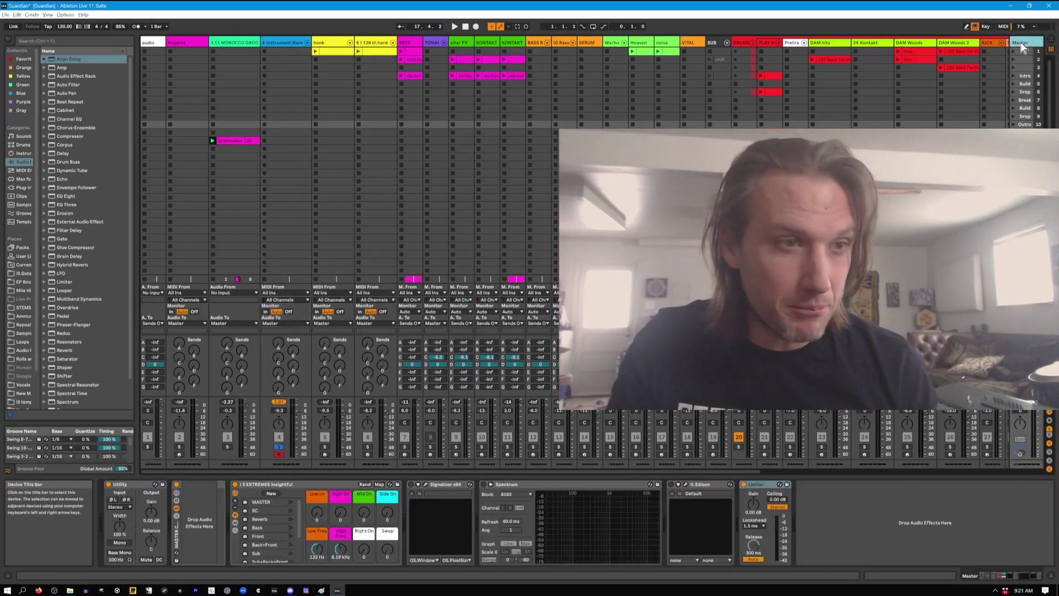
{"action": "left_click", "coordinate": [288, 44]}
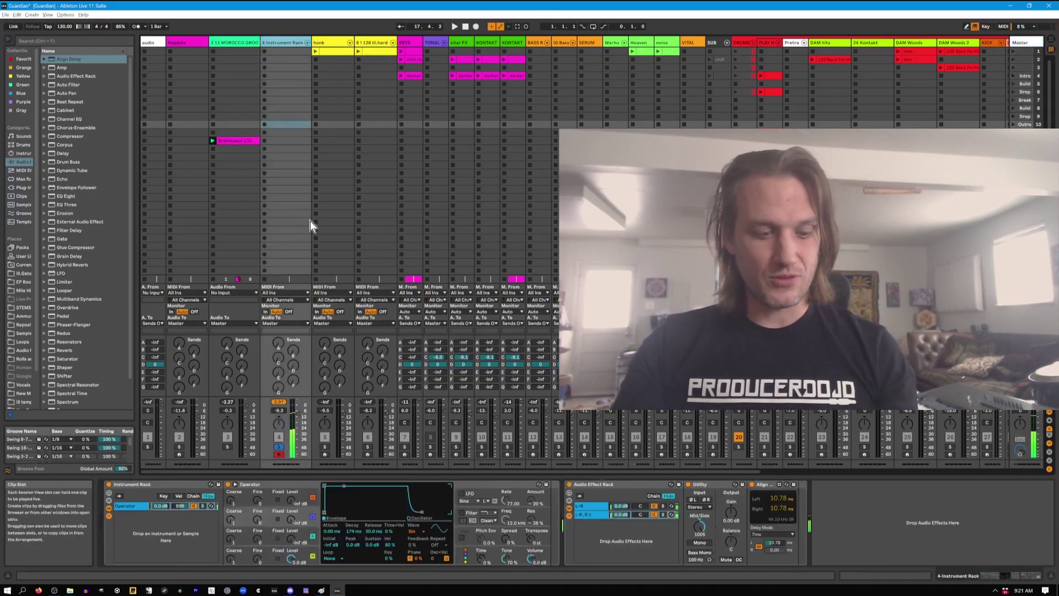
{"action": "left_click", "coordinate": [1022, 44]}
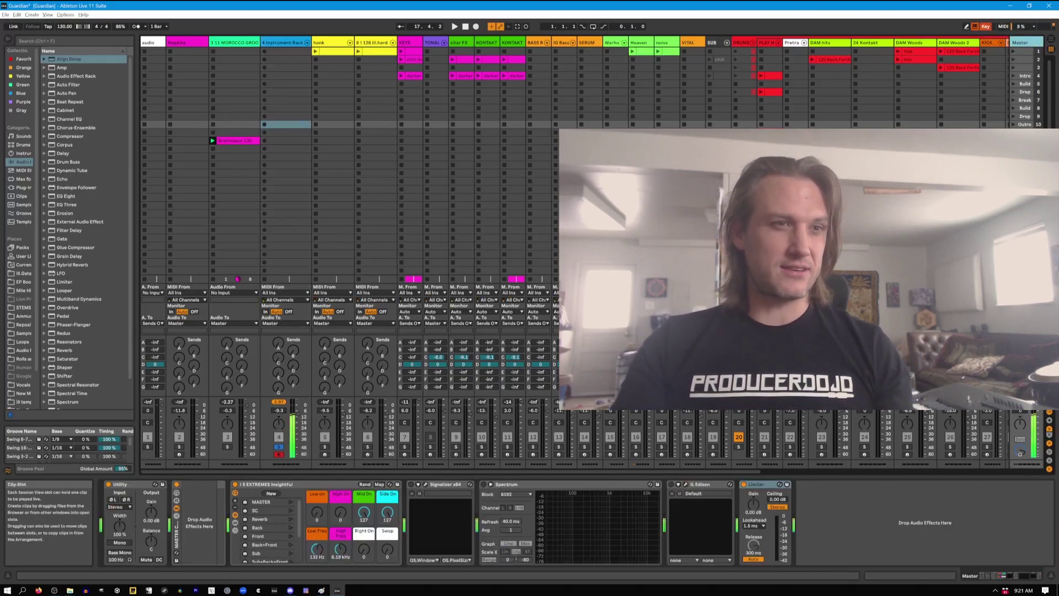
{"action": "key", "text": "ctrl+k"}
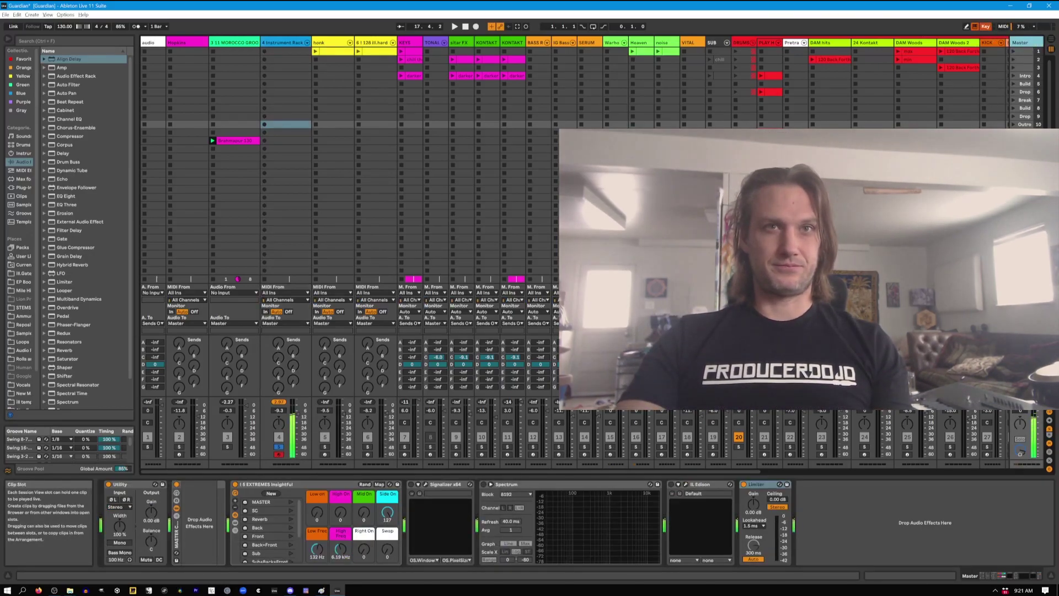
{"action": "key", "text": "3"}
{"action": "key", "text": "ctrl+k"}
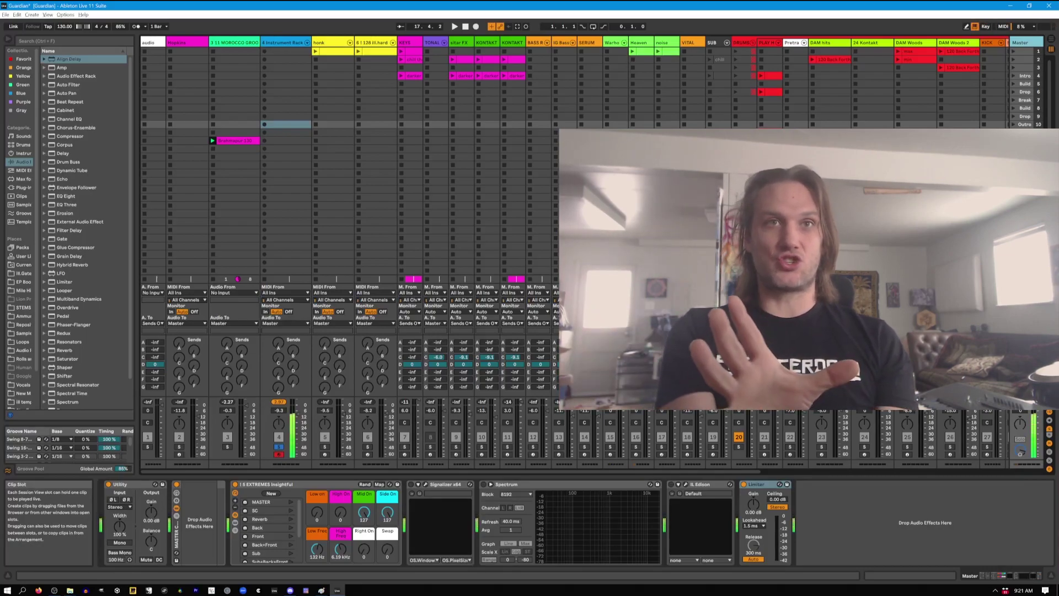
Duplicate the Operator chain in the Instrument Rack and pan the copy to 50L
{"action": "left_click", "coordinate": [292, 43]}
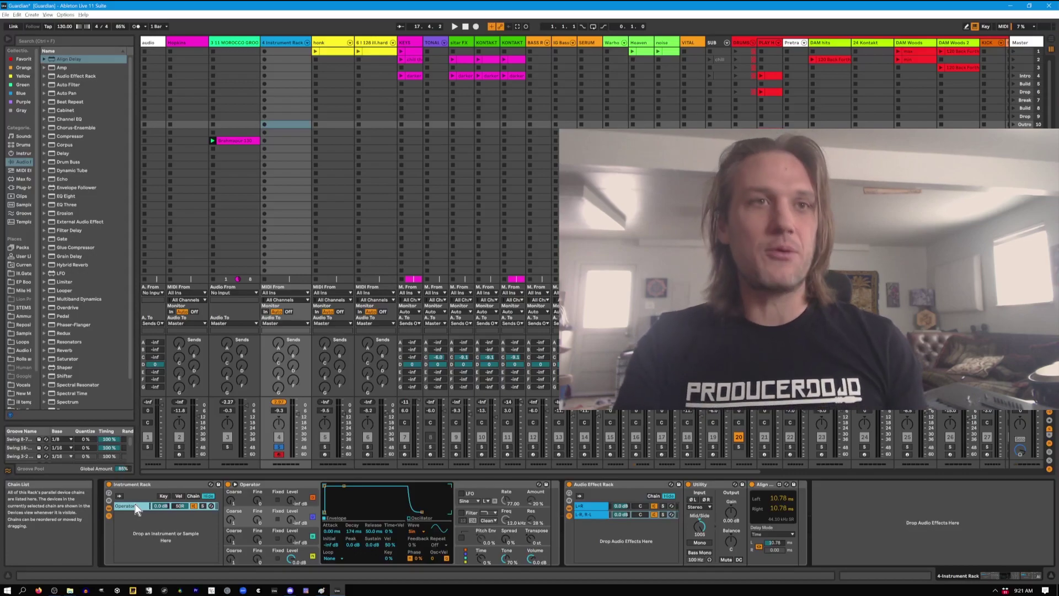
{"action": "key", "text": "ctrl+d"}
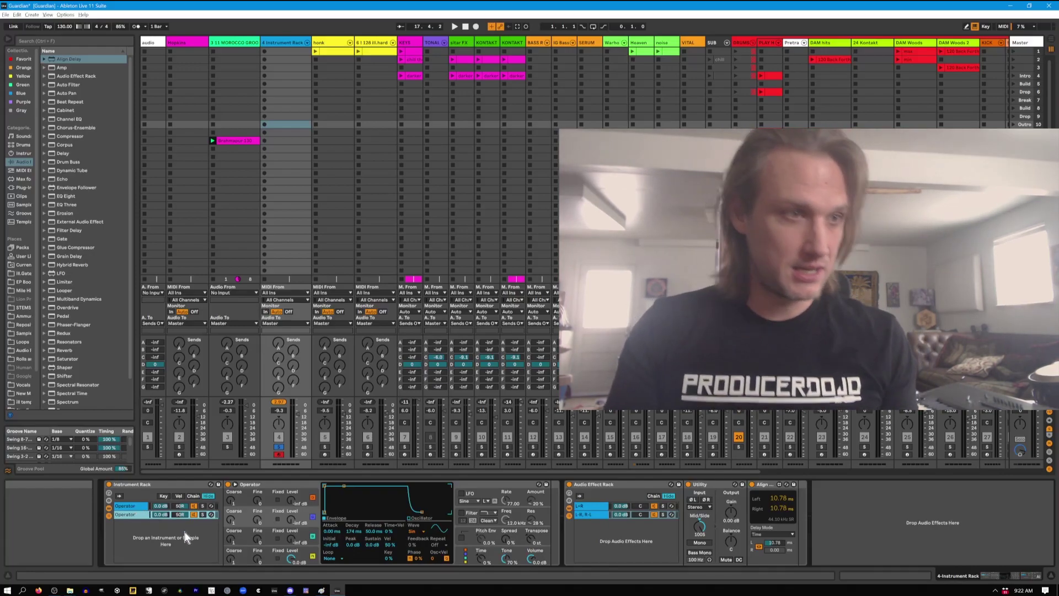
{"action": "left_click_drag", "start_coordinate": [180, 514], "coordinate": [183, 527]}
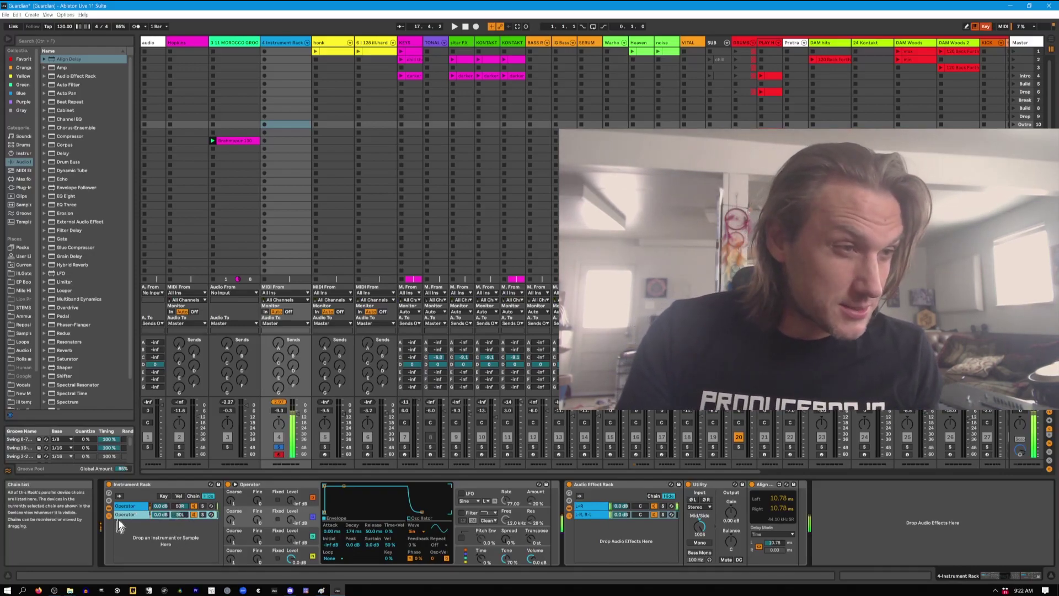
Adjust the Osc B level of the 50L chain's Operator by ear and turn off the mid/side Audio Effect Rack
{"action": "left_click_drag", "start_coordinate": [291, 539], "coordinate": [291, 513]}
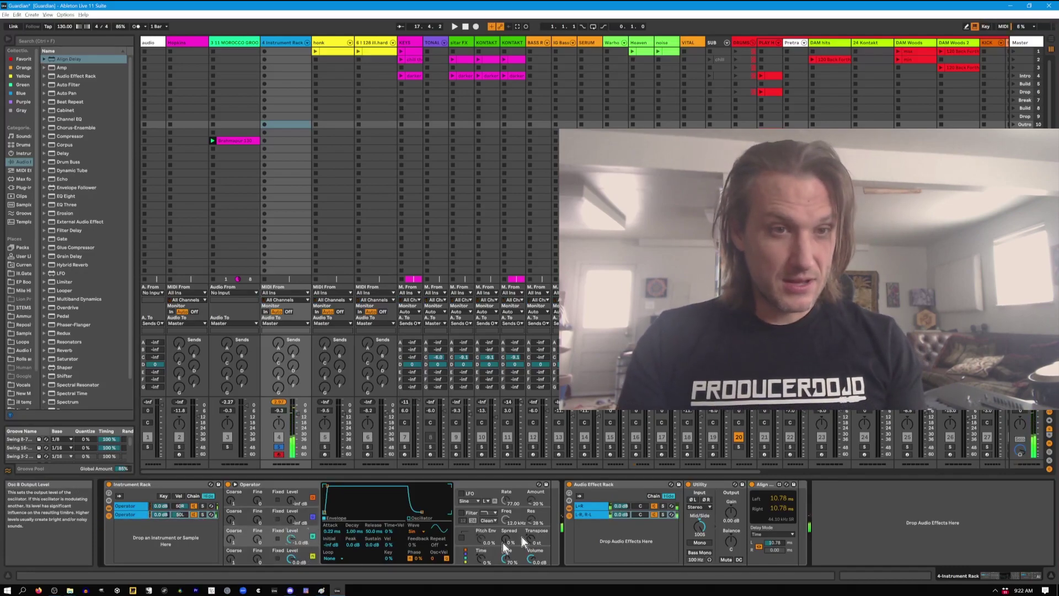
{"action": "left_click", "coordinate": [568, 484]}
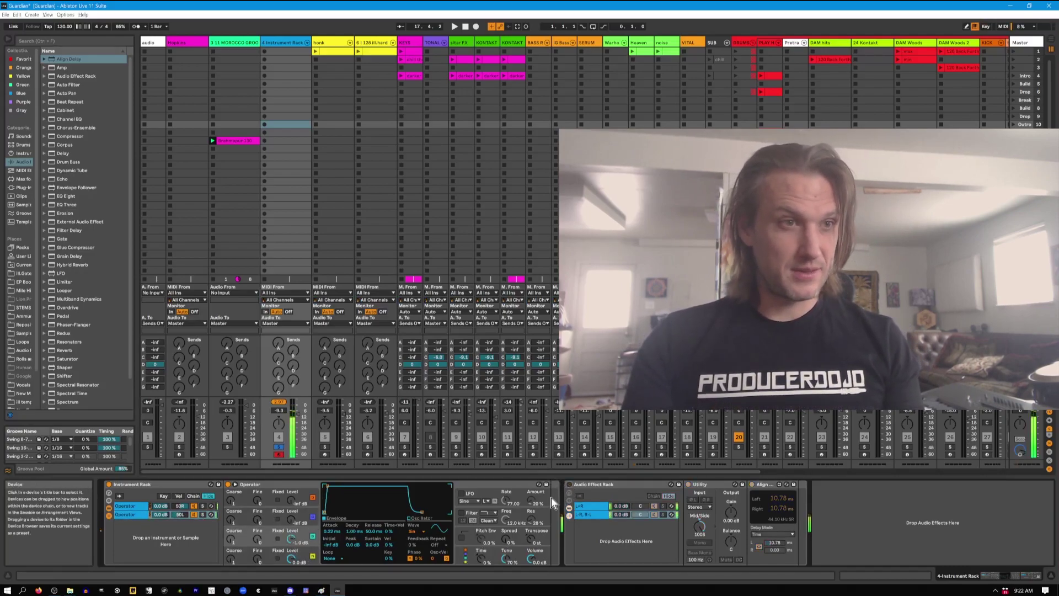
{"action": "left_click_drag", "start_coordinate": [292, 539], "coordinate": [291, 557]}
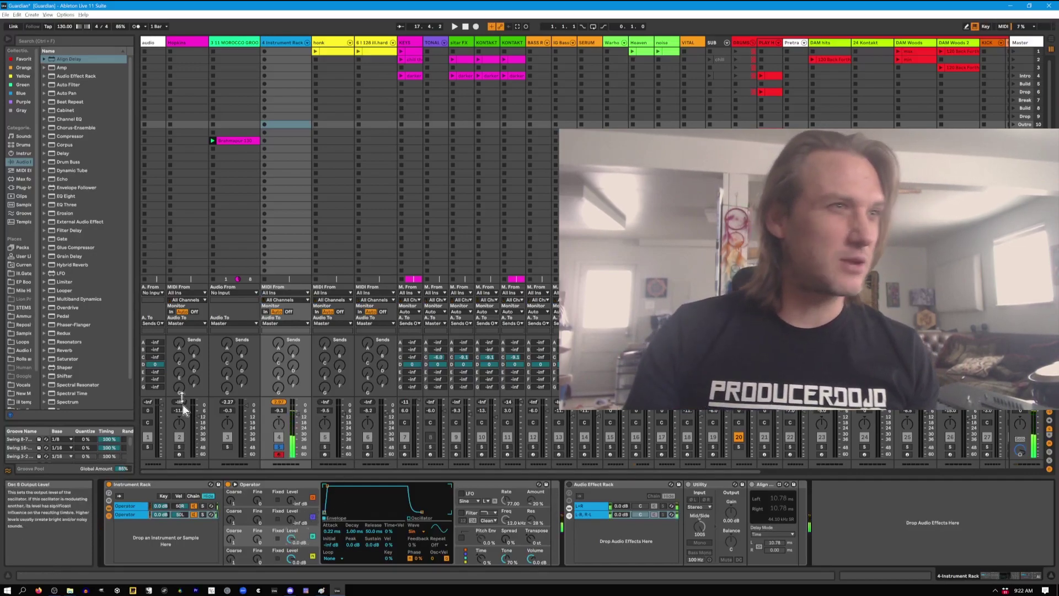
Add an Erosion effect after the Operator in the 50L chain
{"action": "scroll", "coordinate": [72, 367], "scroll_direction": "down", "scroll_amount": 2}
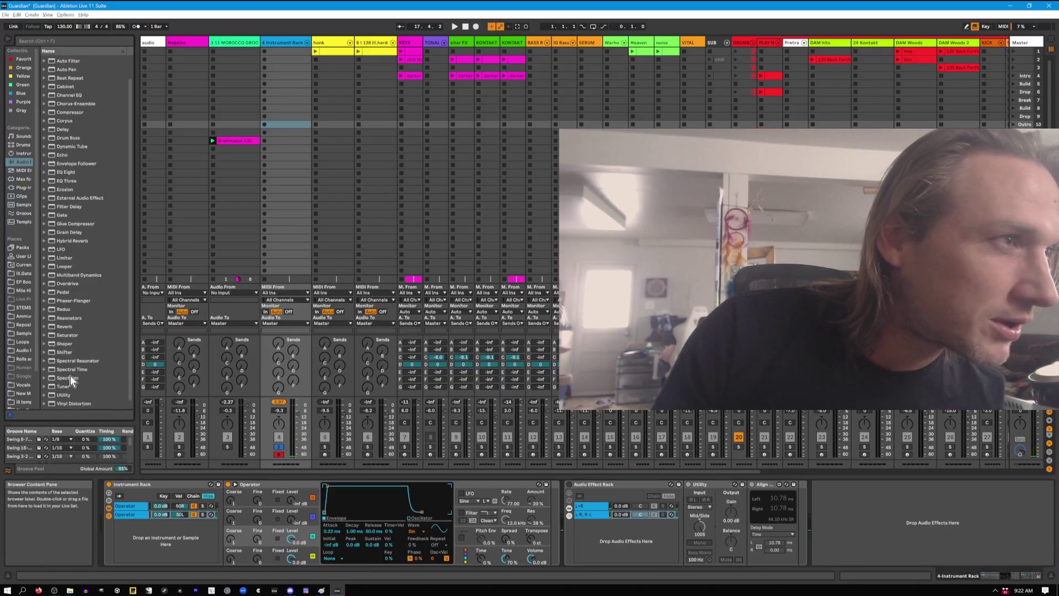
{"action": "left_click", "coordinate": [66, 190]}
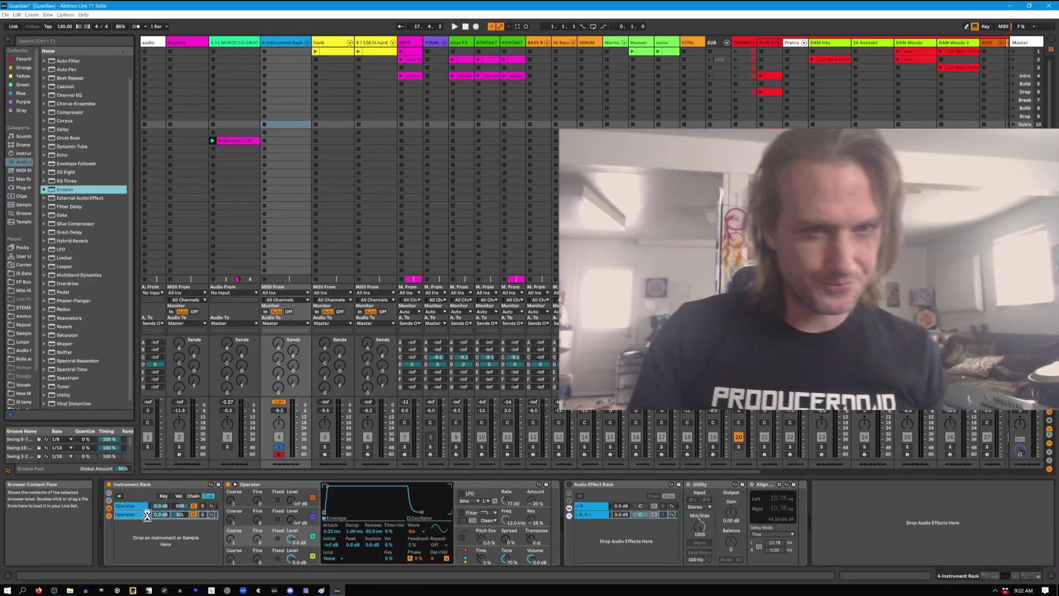
{"action": "key", "text": "Return"}
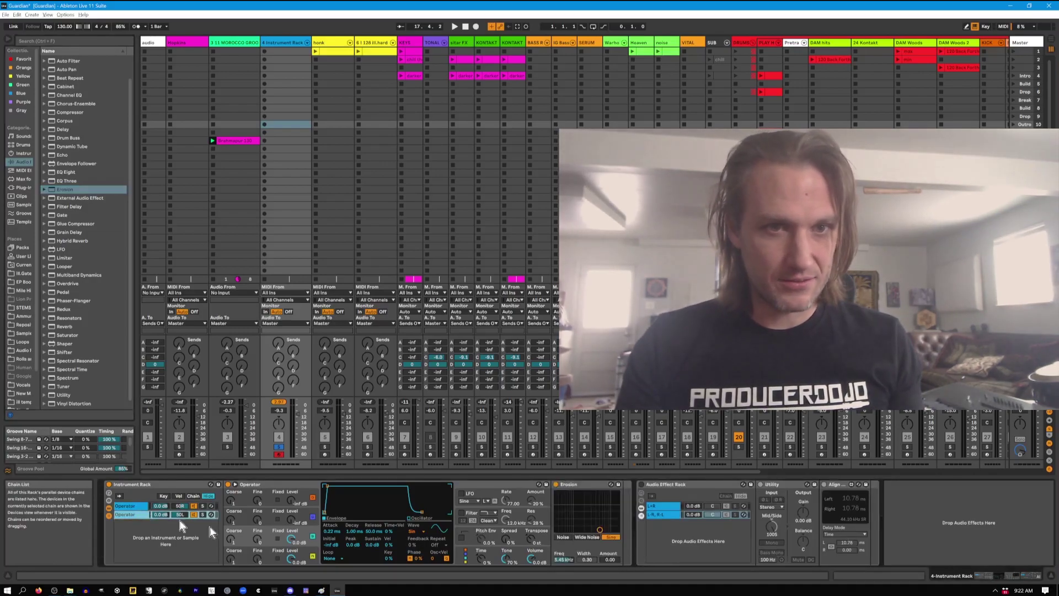
Switch the 50L chain's Erosion to Wide Noise, raise its amount and set the noise width to about 1.37
{"action": "left_click", "coordinate": [586, 536]}
{"action": "left_click_drag", "start_coordinate": [599, 530], "coordinate": [586, 493]}
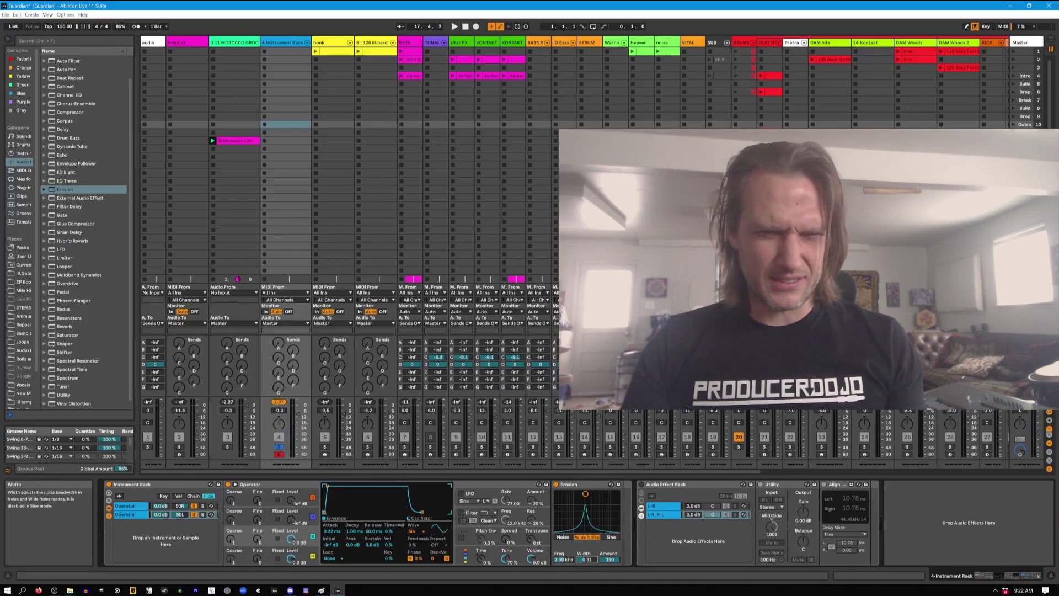
{"action": "left_click_drag", "start_coordinate": [587, 560], "coordinate": [587, 548]}
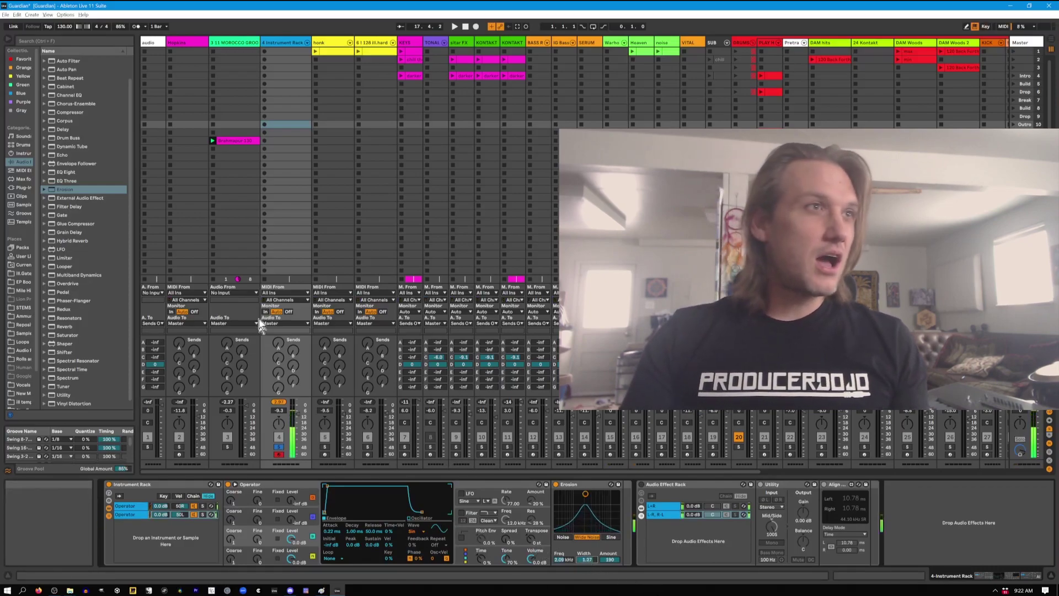
Add an Auto Pan after the Erosion with an amount of about 85.7% and a rate of about 9.39 Hz
{"action": "left_click_drag", "start_coordinate": [70, 69], "coordinate": [615, 540]}
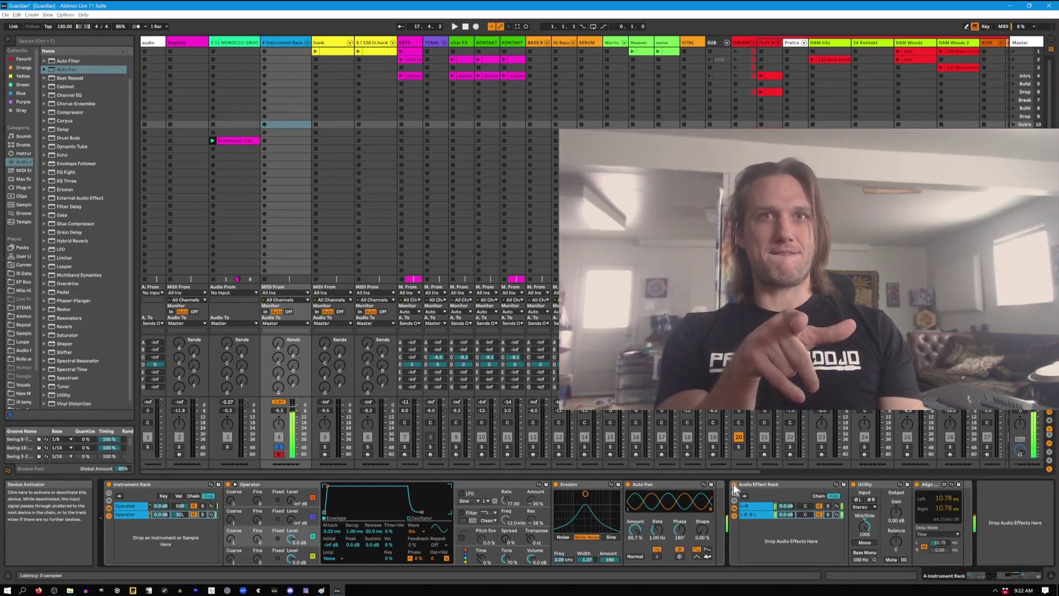
{"action": "left_click_drag", "start_coordinate": [657, 531], "coordinate": [658, 512]}
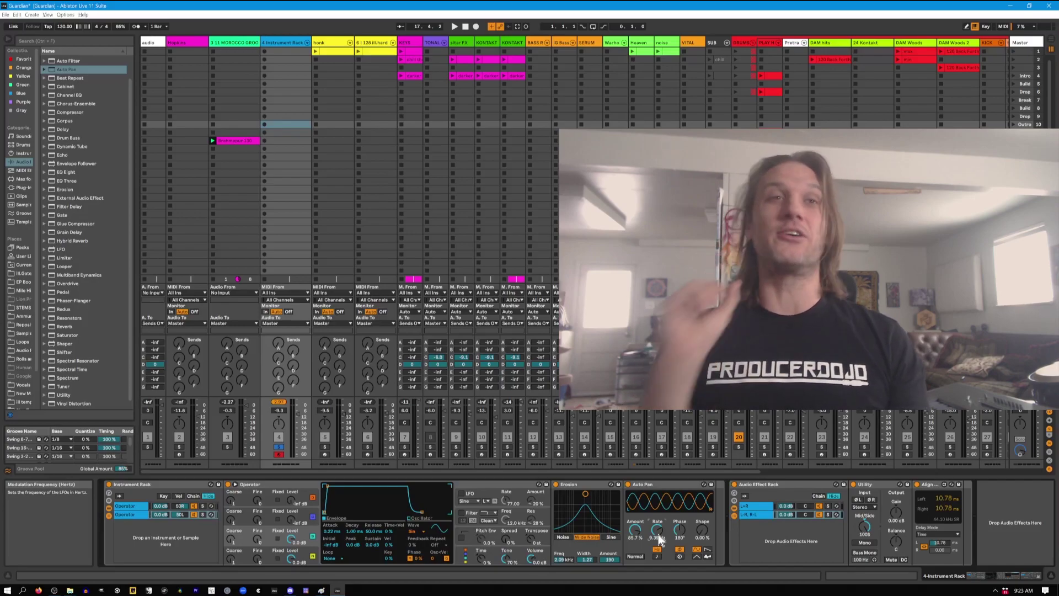
Unsolo the Instrument Rack track, audition it with the full set, and mute the Morocco Grooves vocal track
{"action": "left_click", "coordinate": [279, 448]}
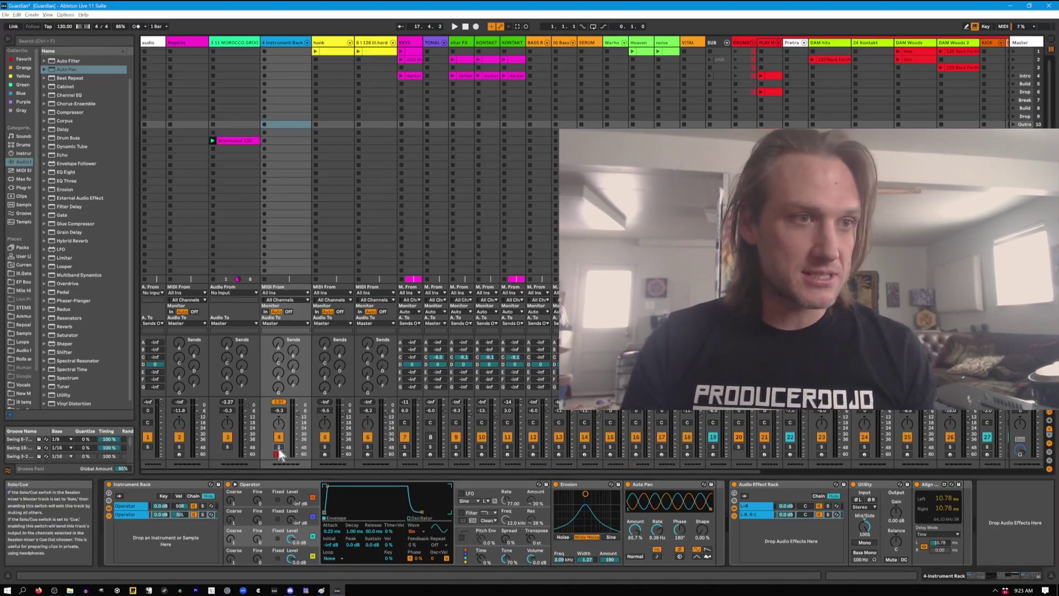
{"action": "key", "text": "space"}
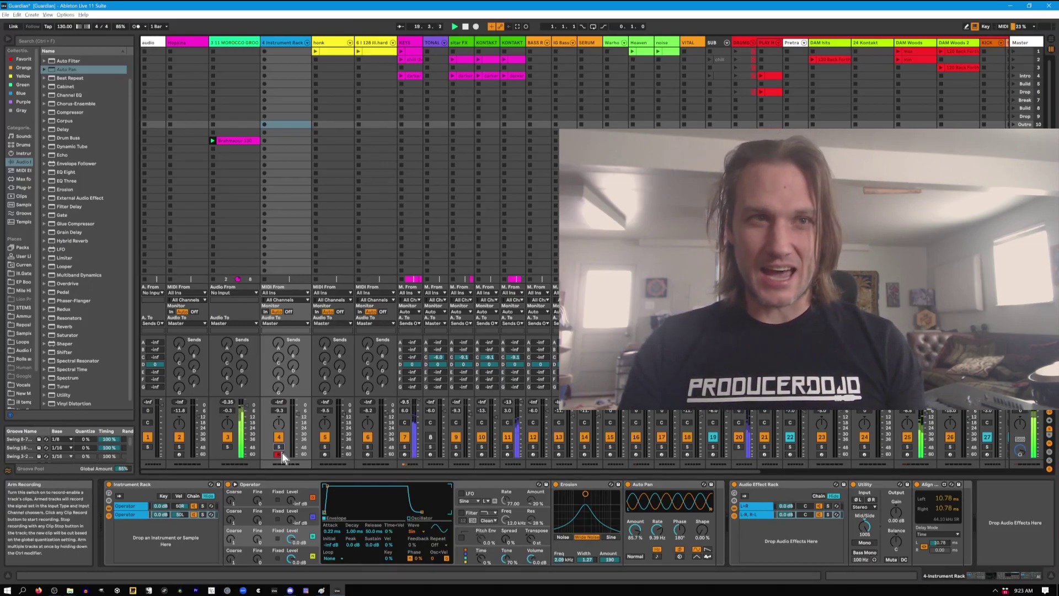
{"action": "left_click", "coordinate": [229, 438]}
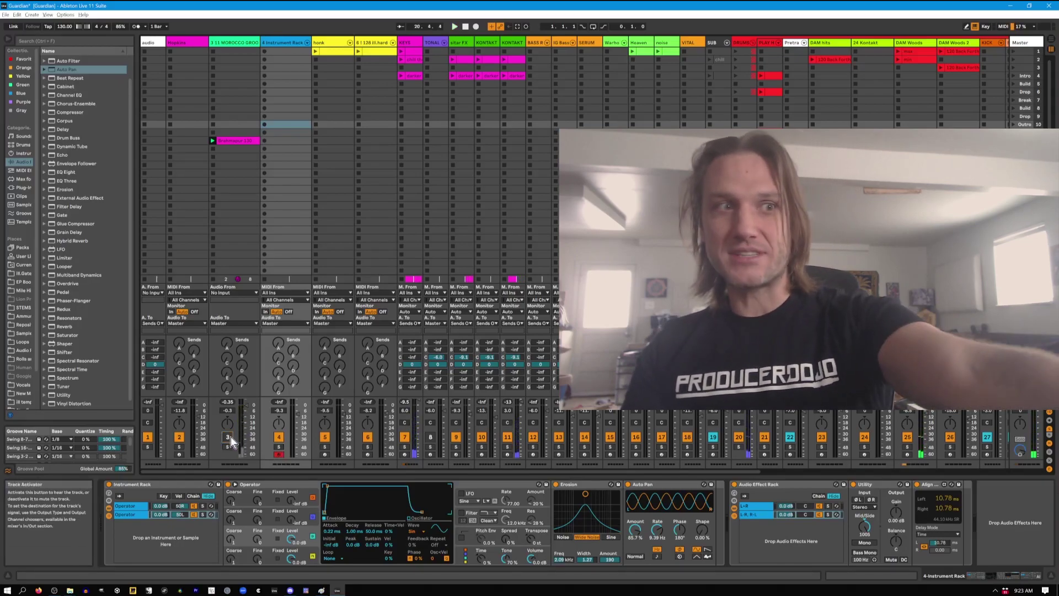
Open the audio clip in the Morocco Grooves track to view its waveform and clip settings
{"action": "left_click", "coordinate": [256, 100]}
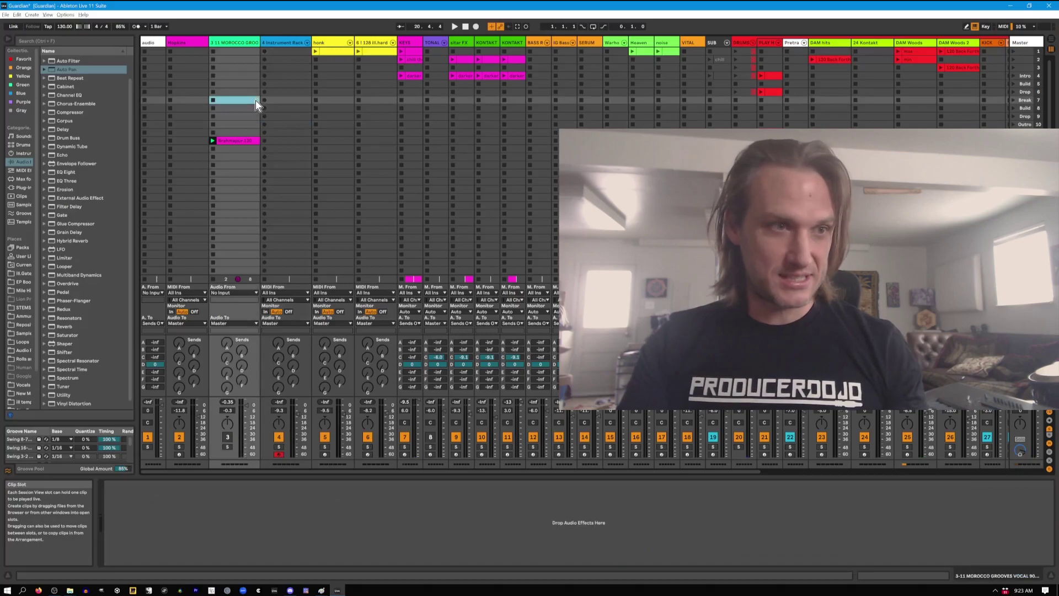
{"action": "left_click", "coordinate": [286, 85]}
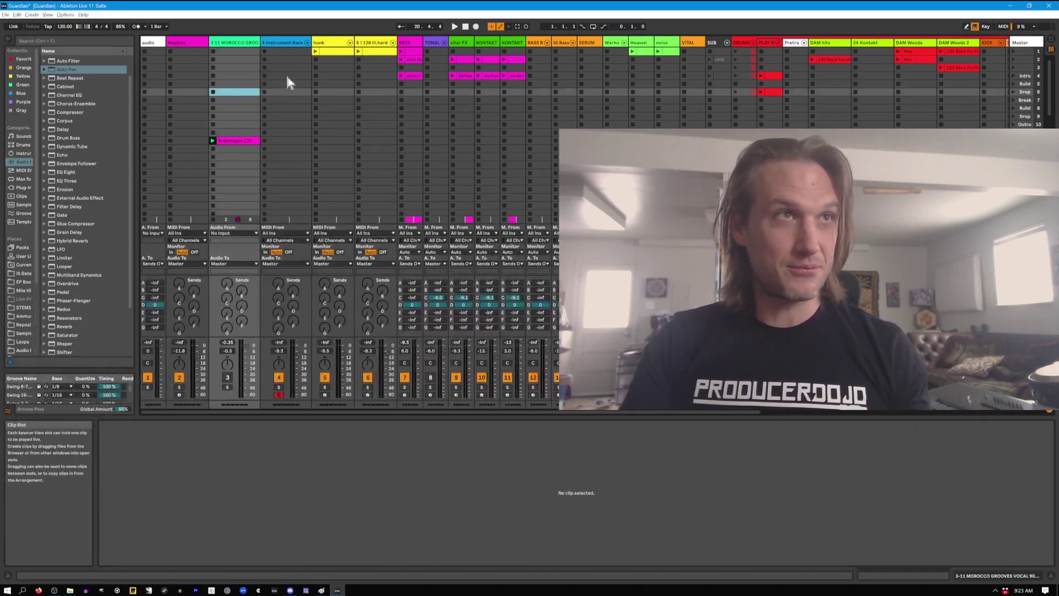
{"action": "left_click", "coordinate": [235, 148]}
{"action": "left_click", "coordinate": [236, 140]}
{"action": "left_click", "coordinate": [236, 146]}
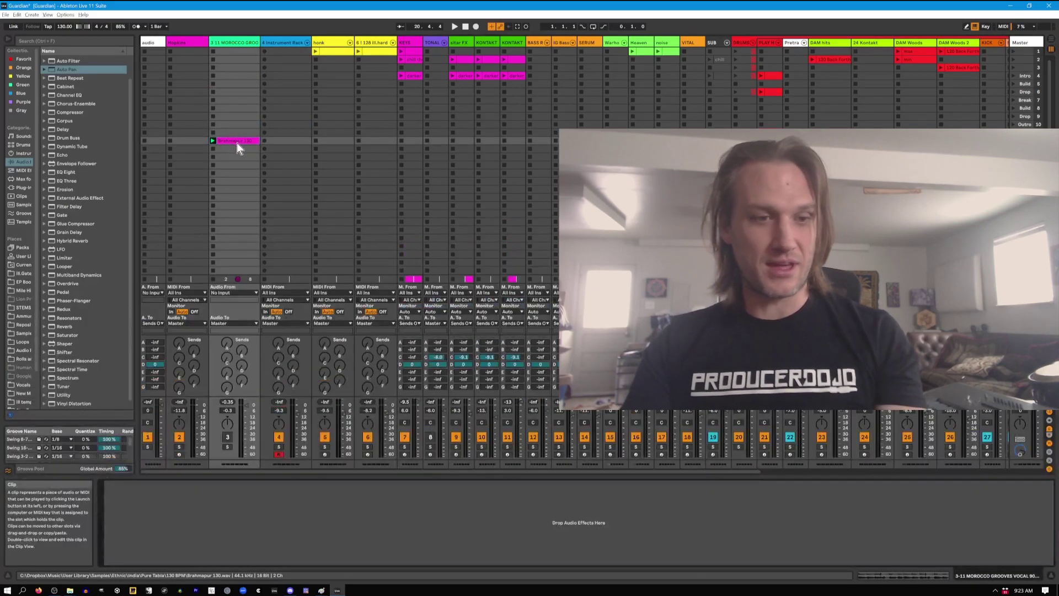
{"action": "left_click", "coordinate": [237, 140]}
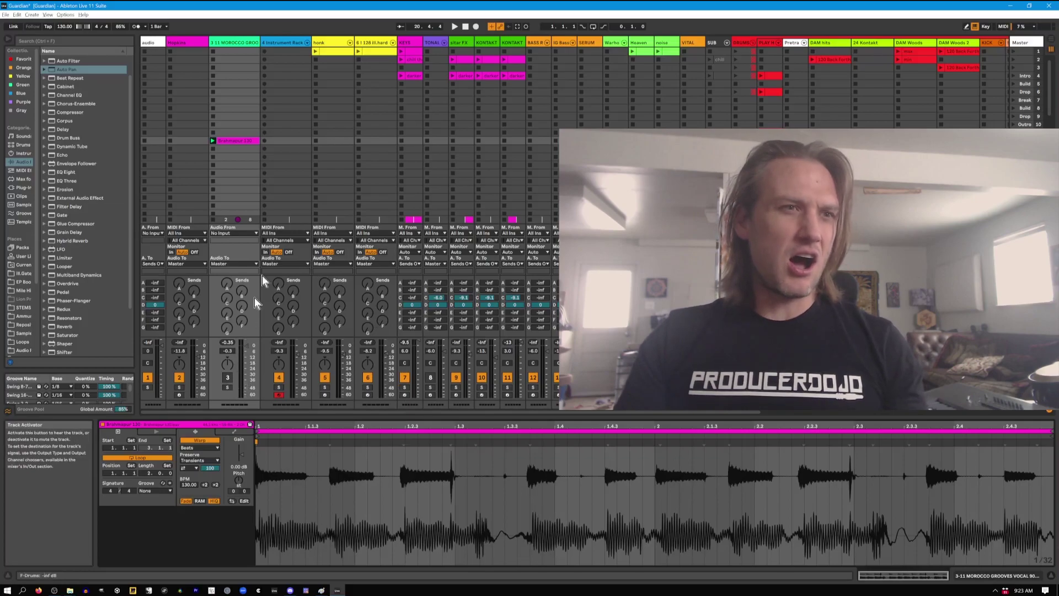
Lower the Instrument Rack track's volume to about -26.6 dB and audition it against the full set
{"action": "left_click", "coordinate": [298, 307]}
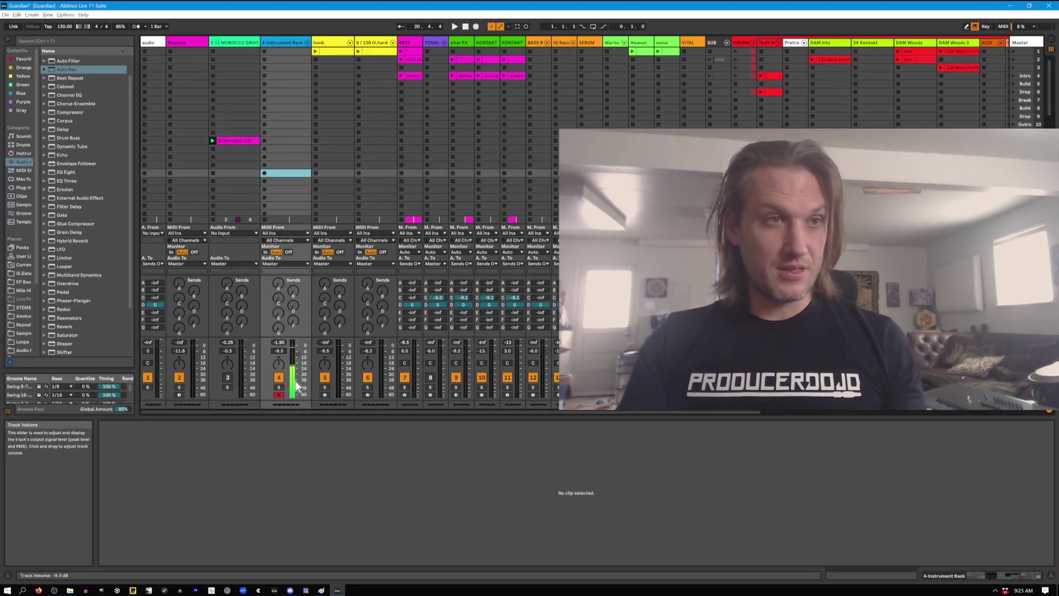
{"action": "key", "text": "space"}
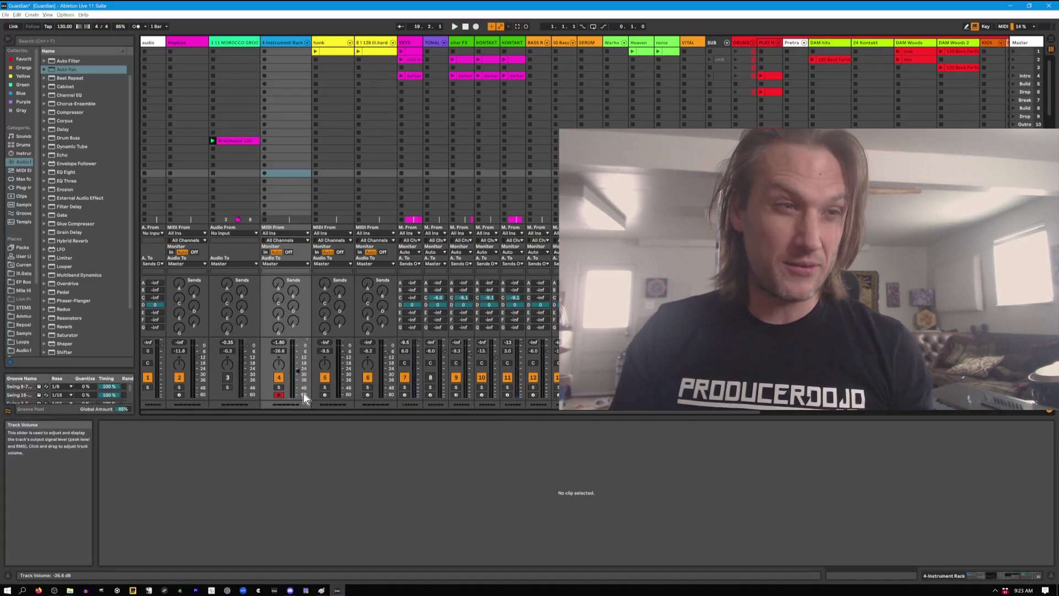
{"action": "key", "text": "space"}
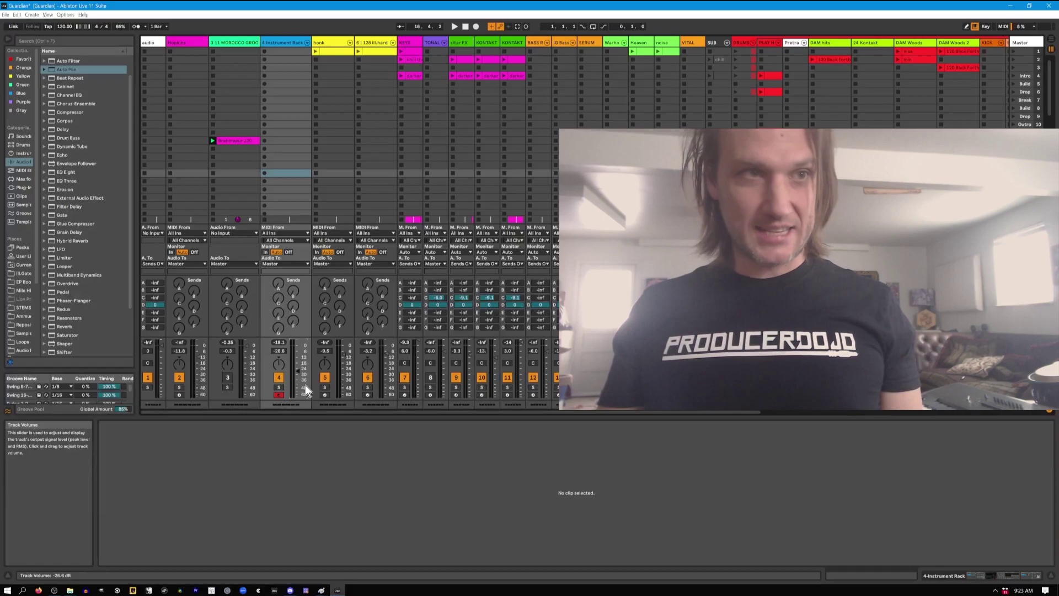
{"action": "key", "text": "space"}
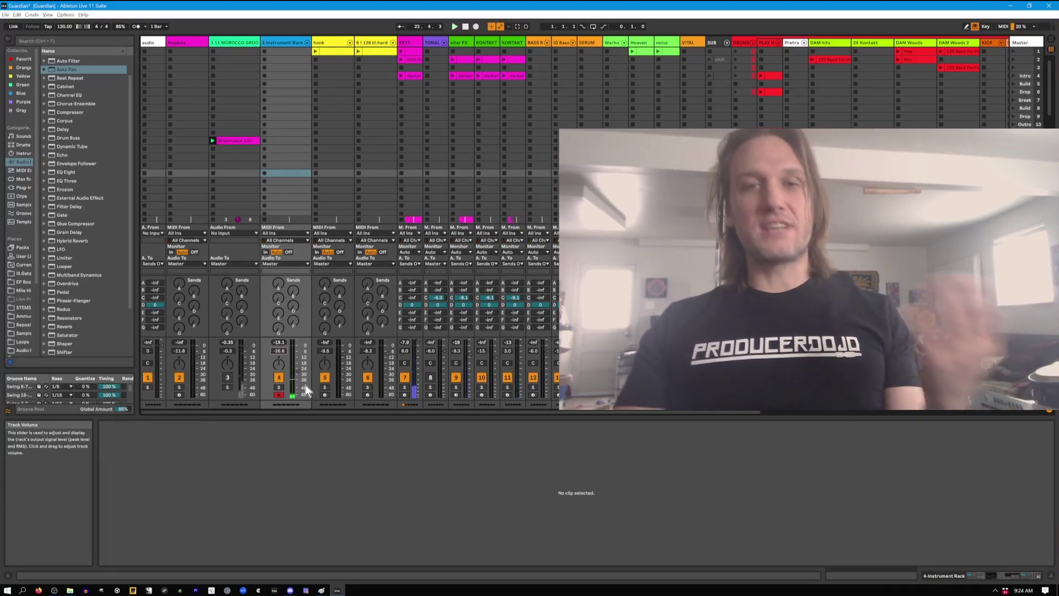
Add a Utility at the end of the Instrument Rack track's device chain, after the mid/side rack
{"action": "left_click_drag", "start_coordinate": [281, 92], "coordinate": [281, 100]}
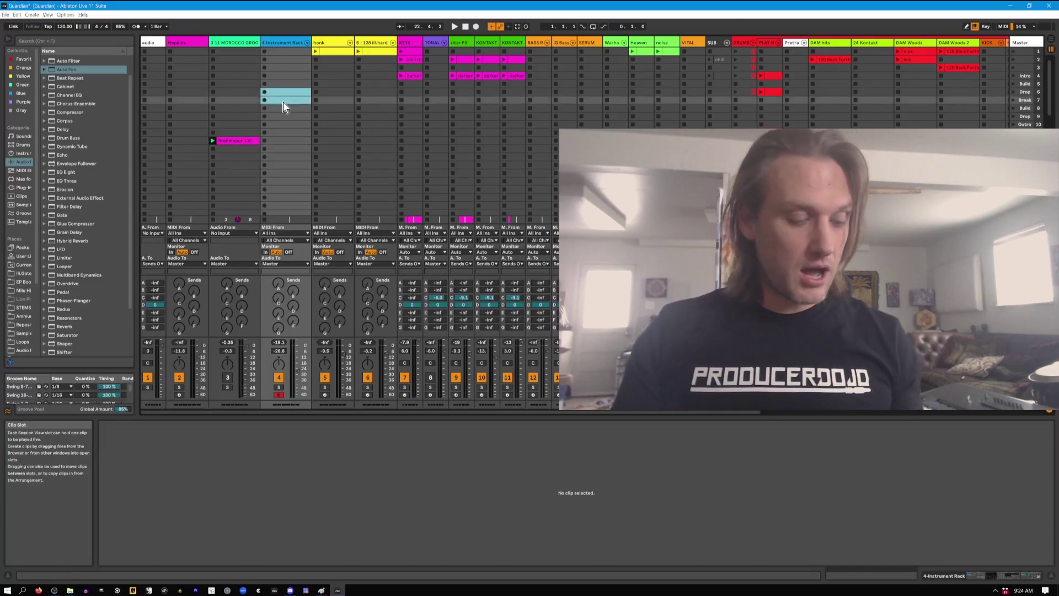
{"action": "key", "text": "shift+Tab"}
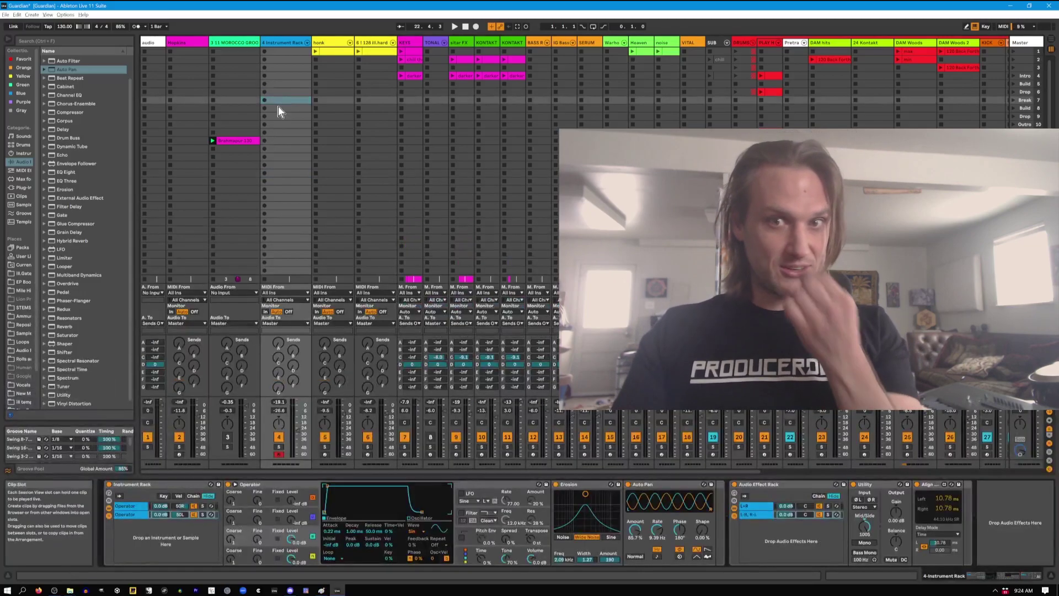
{"action": "scroll", "coordinate": [84, 332], "scroll_direction": "down", "scroll_amount": 1}
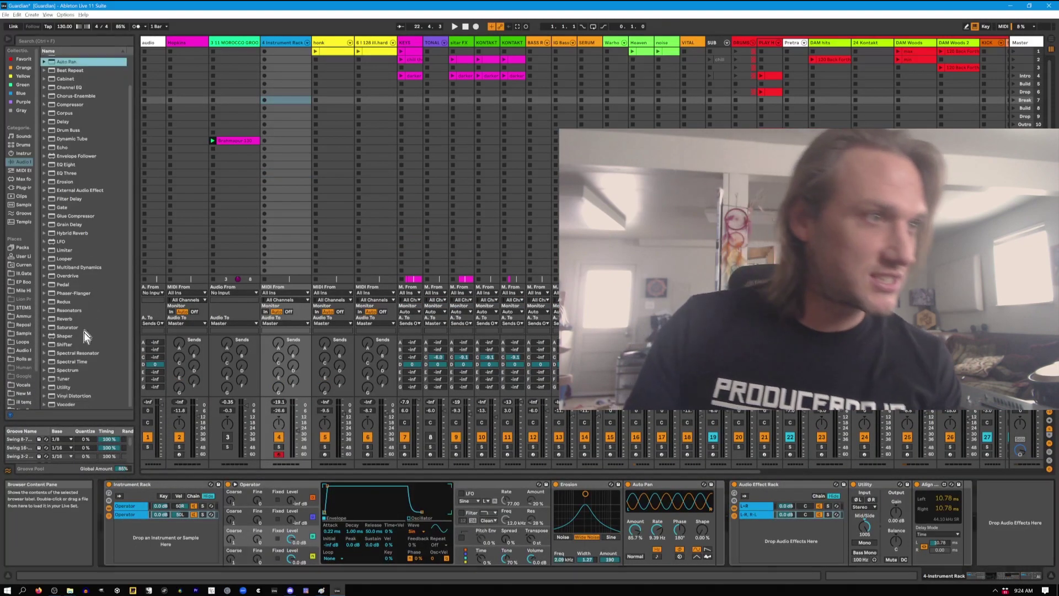
{"action": "left_click", "coordinate": [64, 386]}
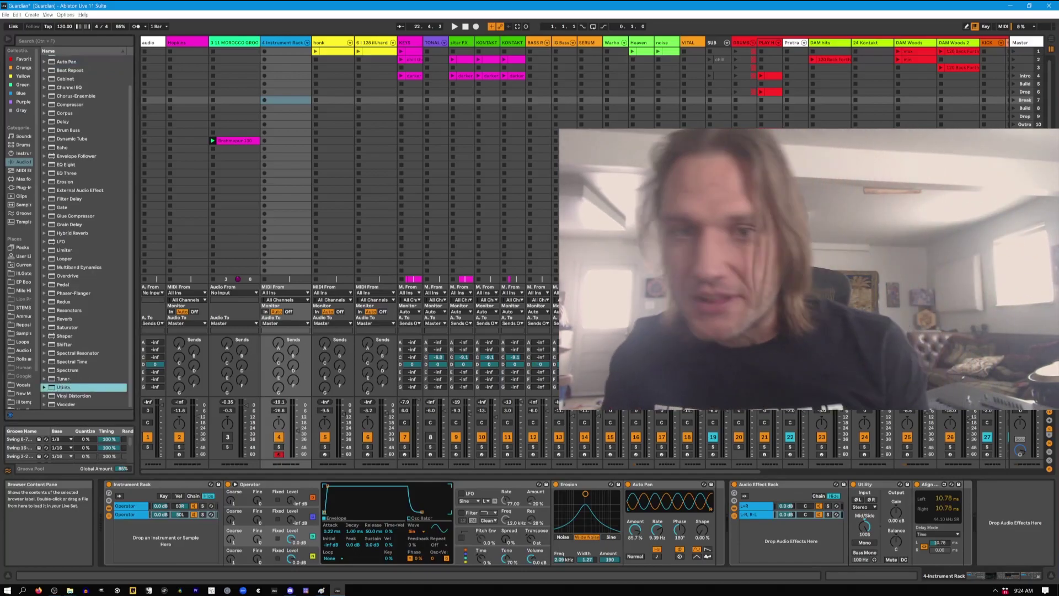
{"action": "key", "text": "Return"}
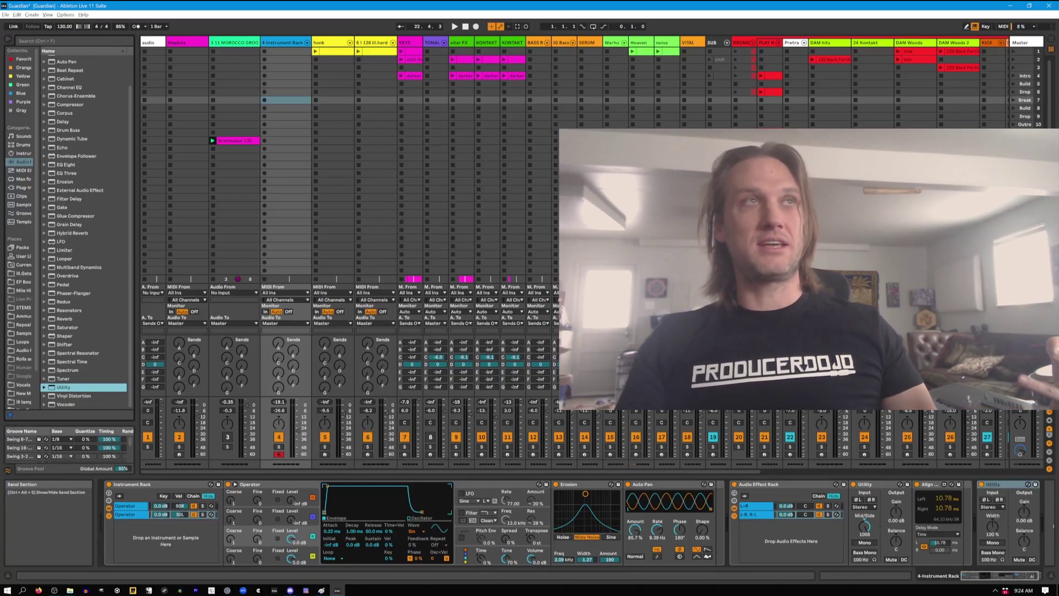
Narrow the end-of-chain Utility's stereo width by ear while auditioning the sound with the full set
{"action": "left_click_drag", "start_coordinate": [994, 527], "coordinate": [995, 536]}
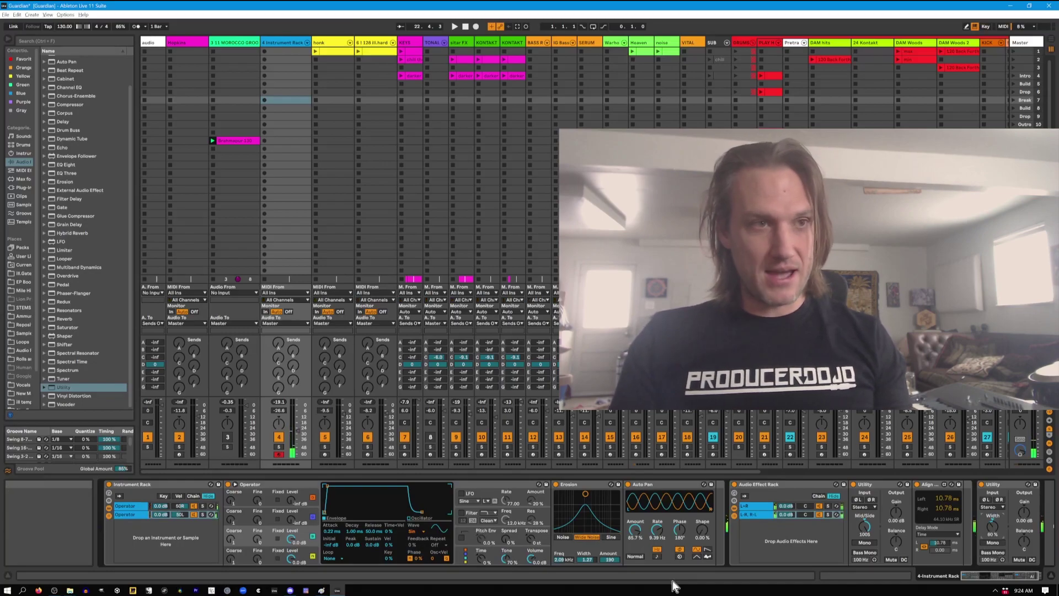
{"action": "key", "text": "space"}
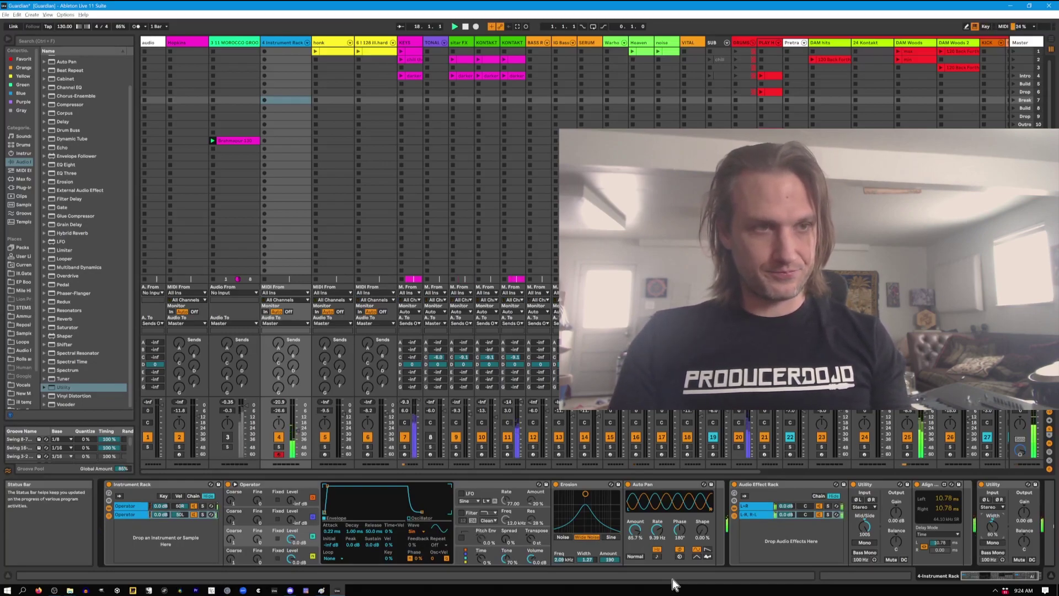
{"action": "left_click_drag", "start_coordinate": [994, 527], "coordinate": [993, 546]}
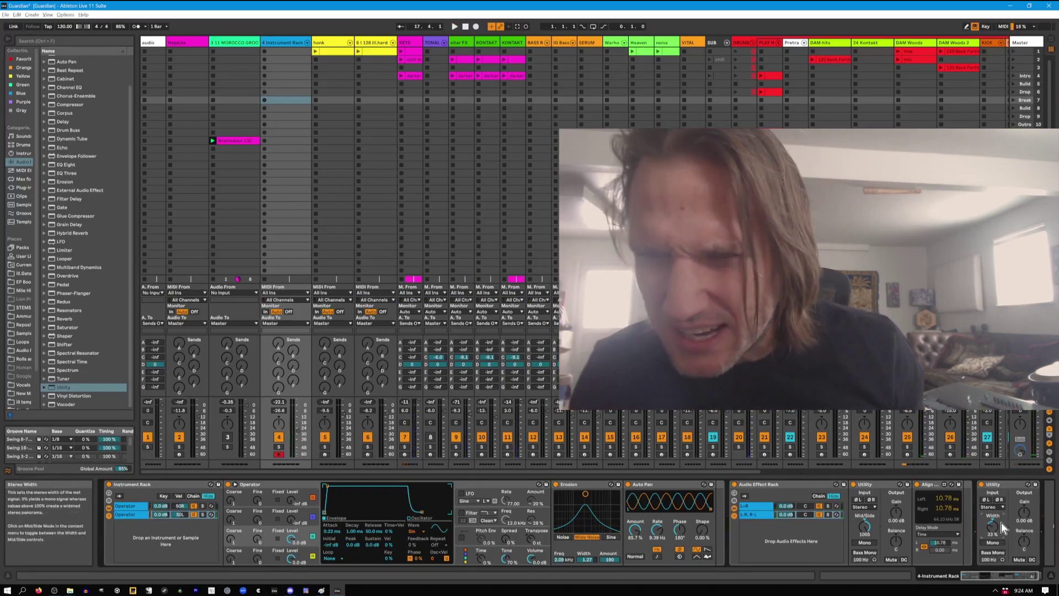
{"action": "left_click_drag", "start_coordinate": [1000, 529], "coordinate": [998, 528]}
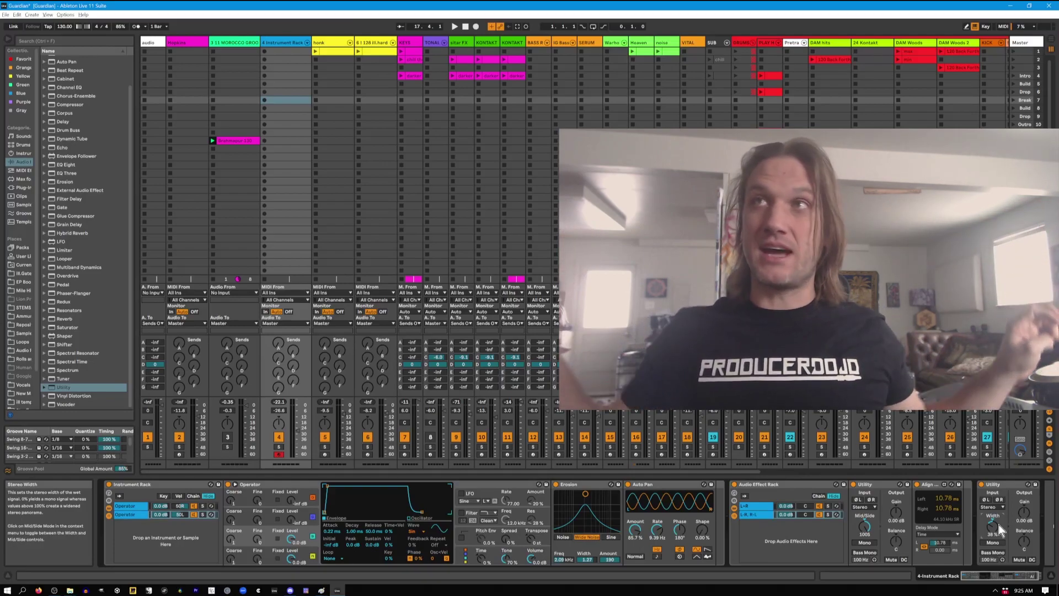
Select the audio clip in the Morocco Grooves track
{"action": "left_click", "coordinate": [237, 141]}
{"action": "left_click", "coordinate": [257, 212]}
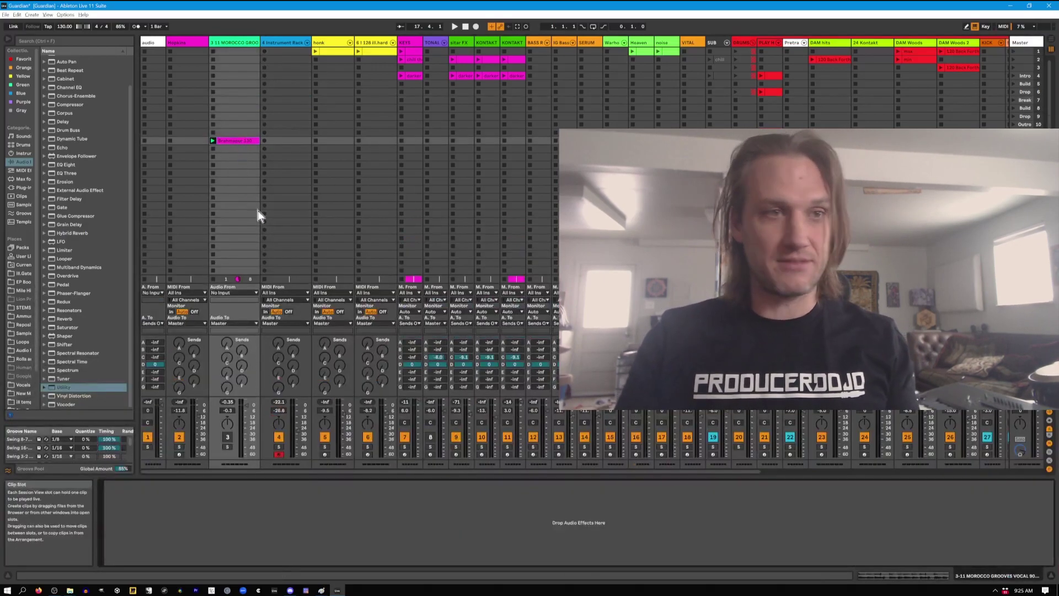